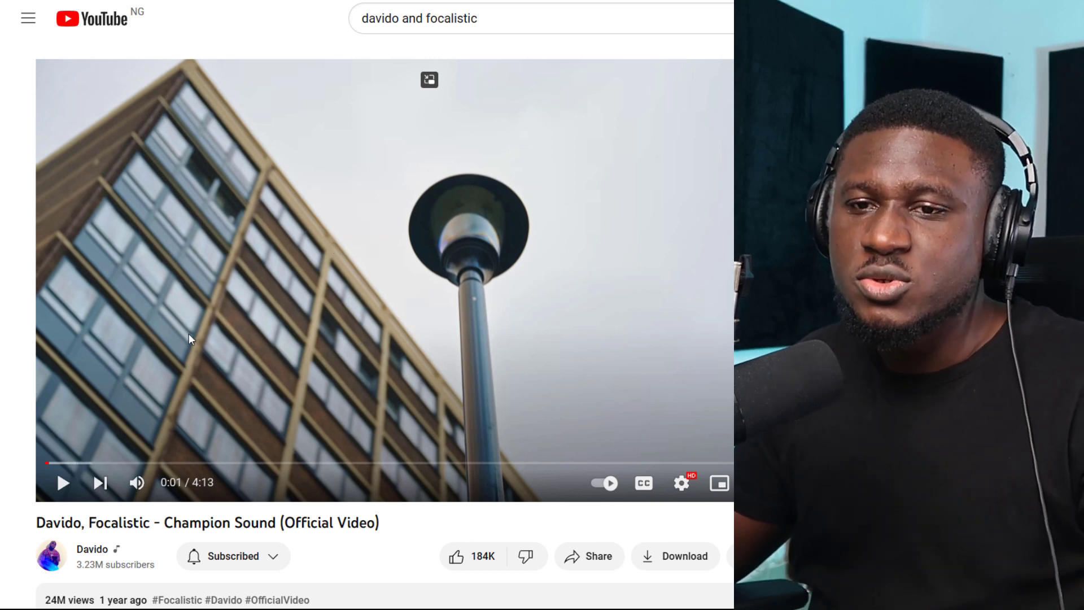
- Scroll down and back up the Champion Sound (Official Video) YouTube page
{"action": "scroll", "coordinate": [58, 427], "scroll_direction": "down", "scroll_amount": 2}
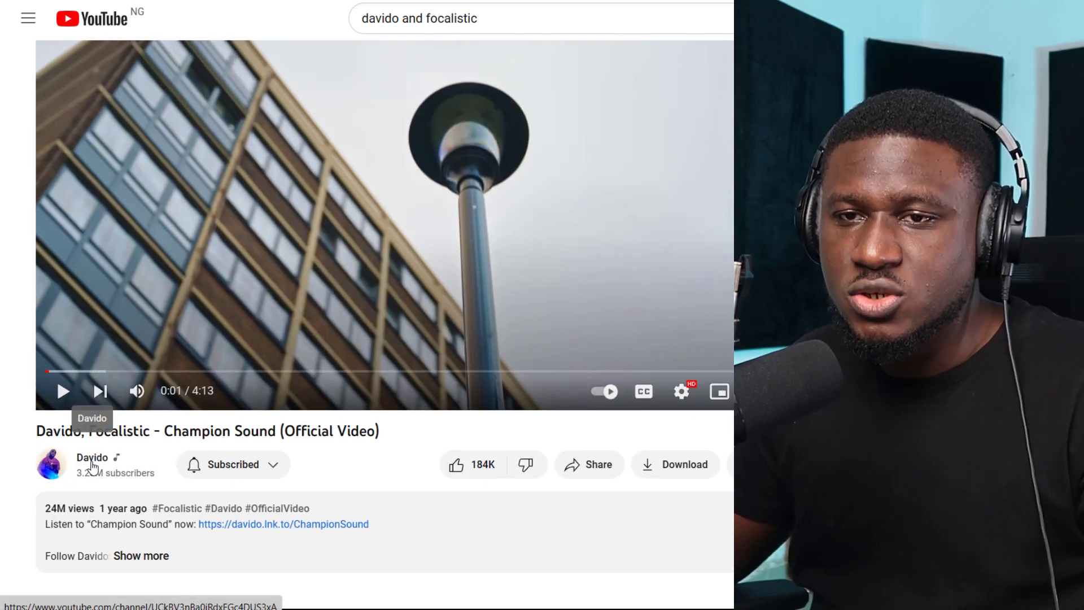
{"action": "scroll", "coordinate": [262, 156], "scroll_direction": "up", "scroll_amount": 2}
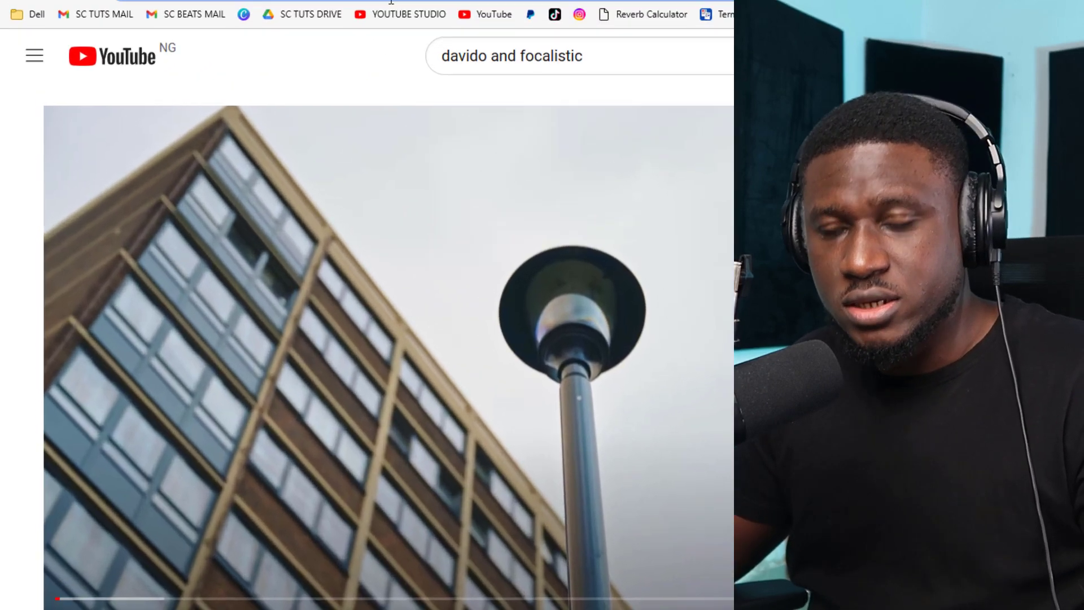
- Copy the video URL into YTmp3.net, pick 320 Kbps quality and slide to convert
{"action": "left_click", "coordinate": [573, 67]}
{"action": "key", "text": "ctrl+c"}
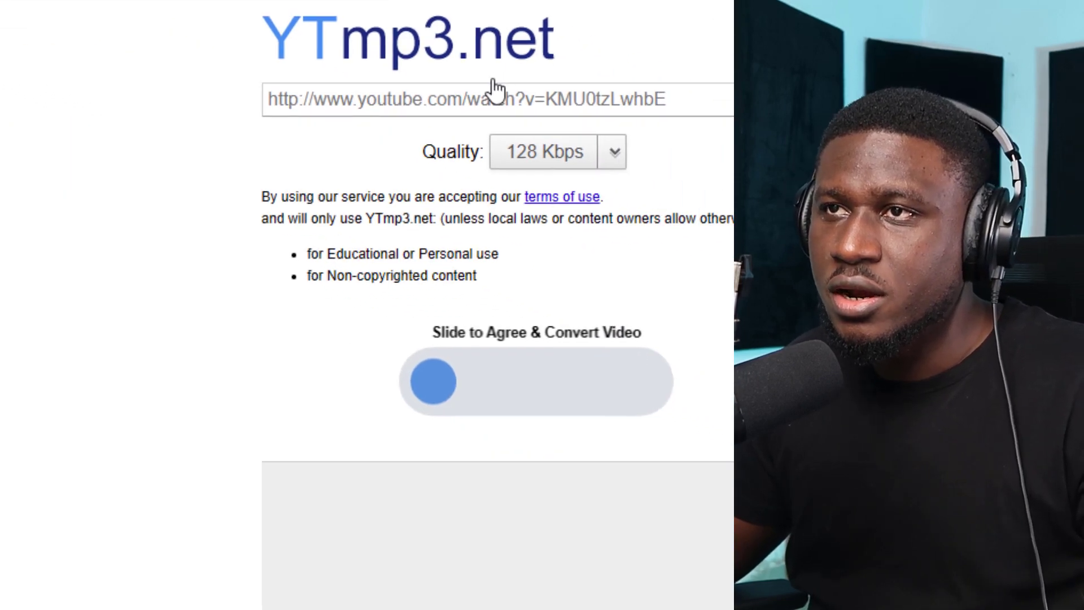
{"action": "left_click", "coordinate": [492, 94]}
{"action": "key", "text": "ctrl+v"}
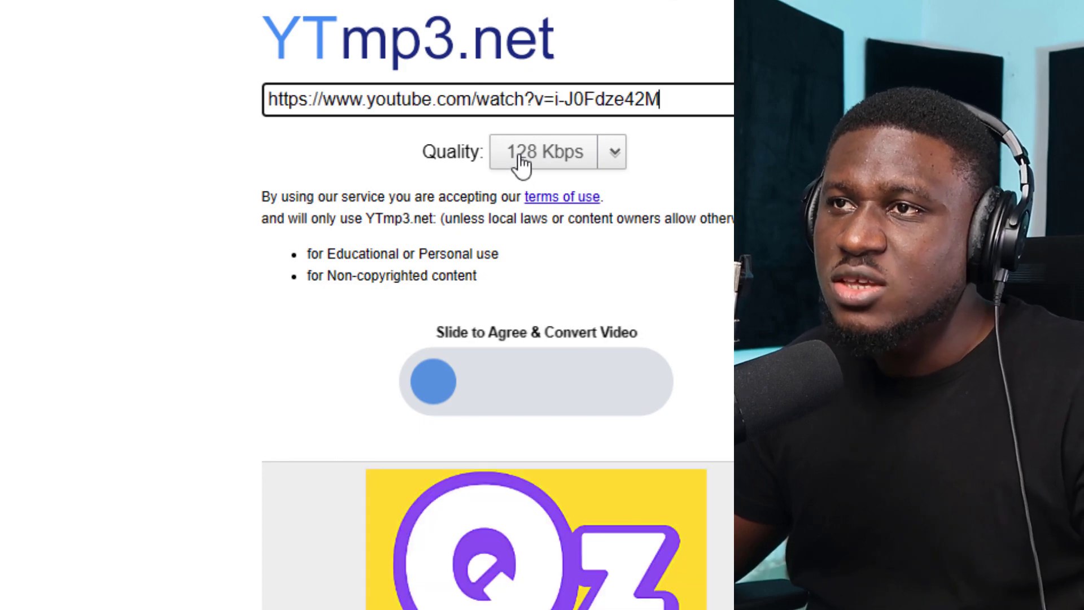
{"action": "left_click", "coordinate": [585, 163]}
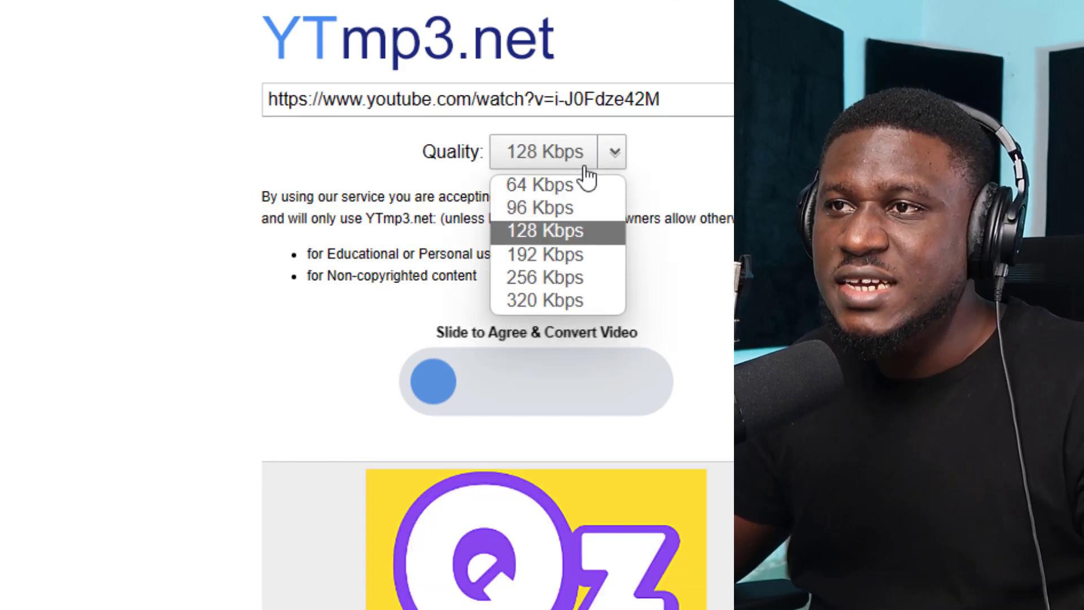
{"action": "left_click", "coordinate": [540, 296]}
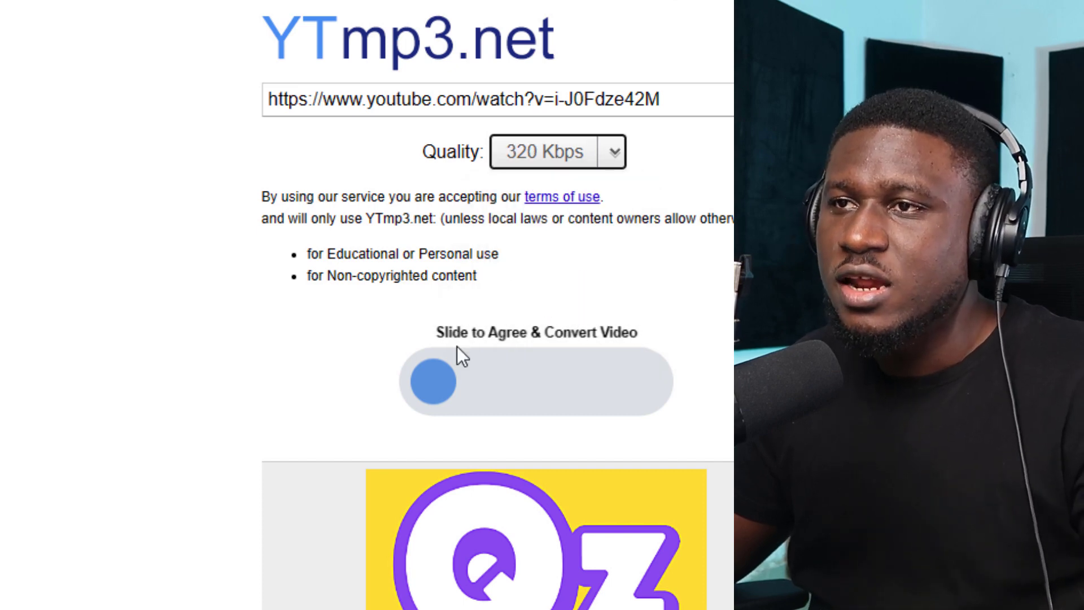
{"action": "left_click_drag", "start_coordinate": [431, 380], "coordinate": [672, 399]}
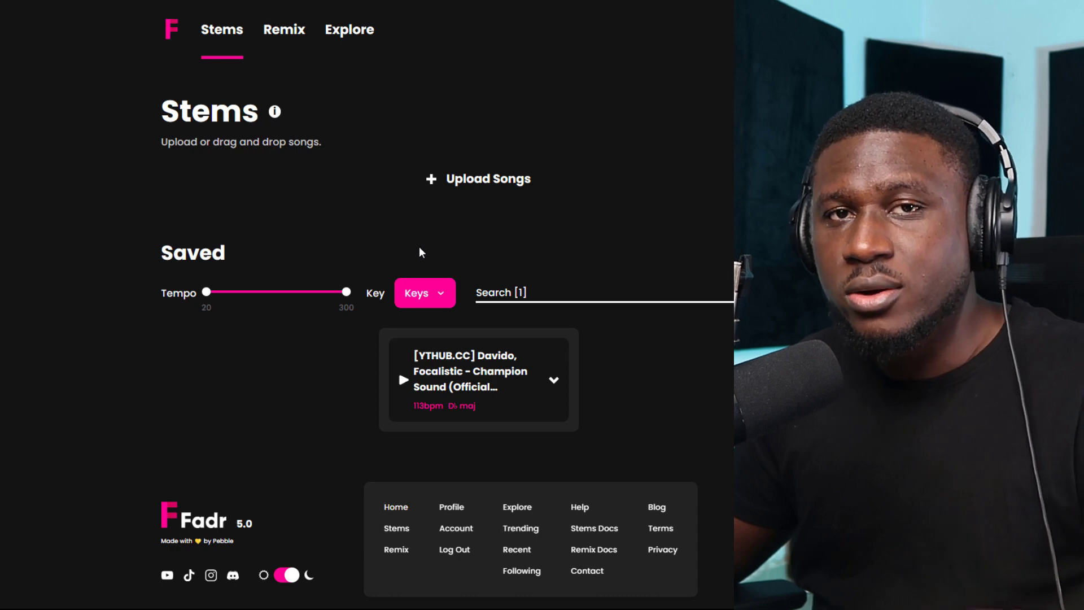
{"action": "scroll", "coordinate": [393, 294], "scroll_direction": "down", "scroll_amount": 1}
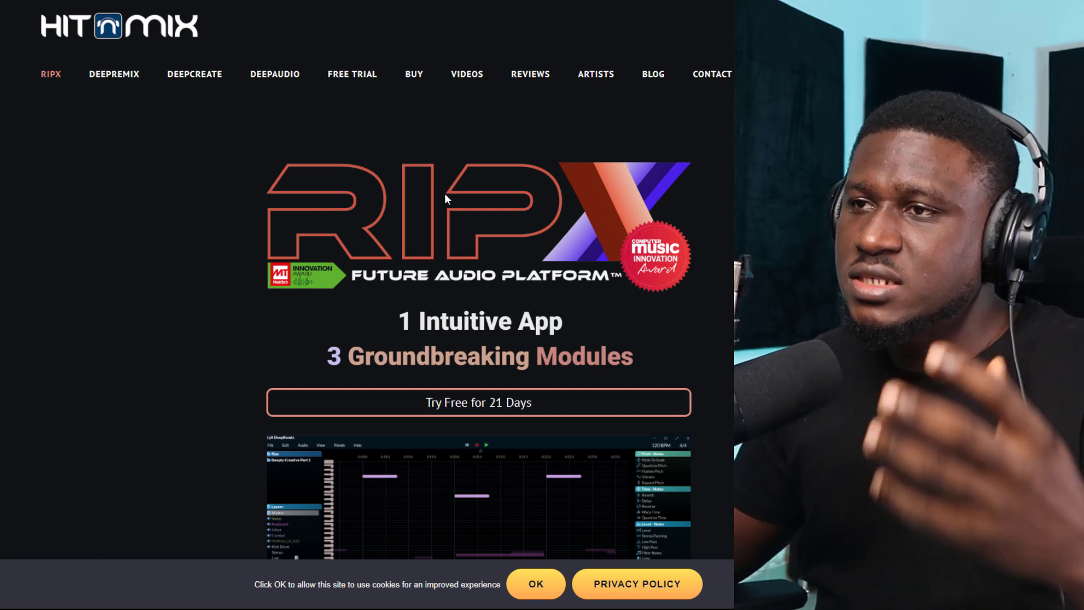
- Scroll through the Hit'n'Mix RipX page down to the Buy section
{"action": "scroll", "coordinate": [443, 199], "scroll_direction": "down", "scroll_amount": 3}
{"action": "scroll", "coordinate": [444, 201], "scroll_direction": "up", "scroll_amount": 3}
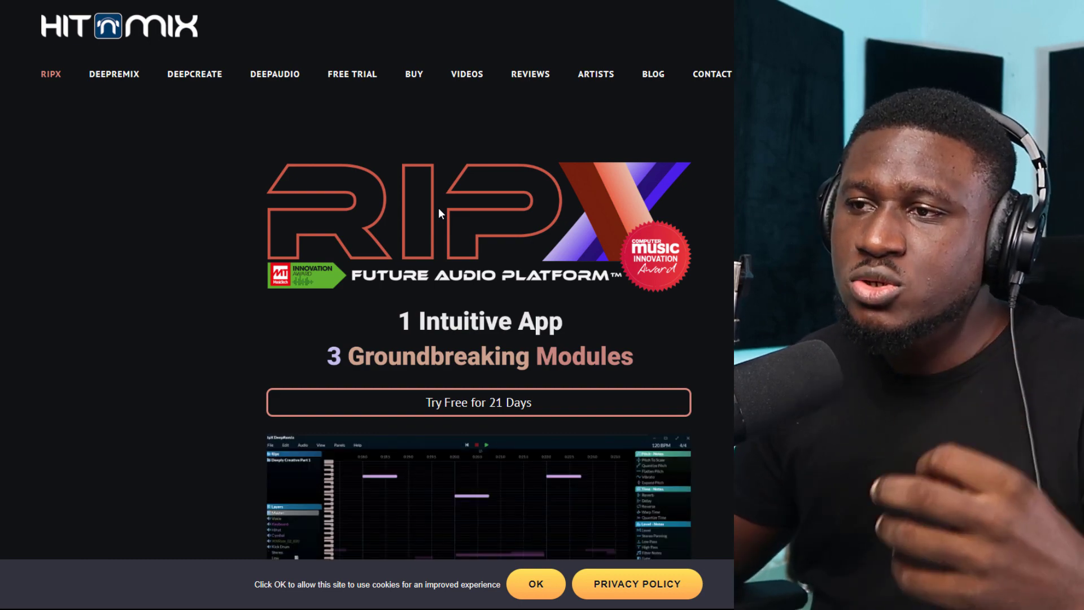
{"action": "scroll", "coordinate": [441, 213], "scroll_direction": "down", "scroll_amount": 10}
{"action": "scroll", "coordinate": [433, 223], "scroll_direction": "down", "scroll_amount": 15}
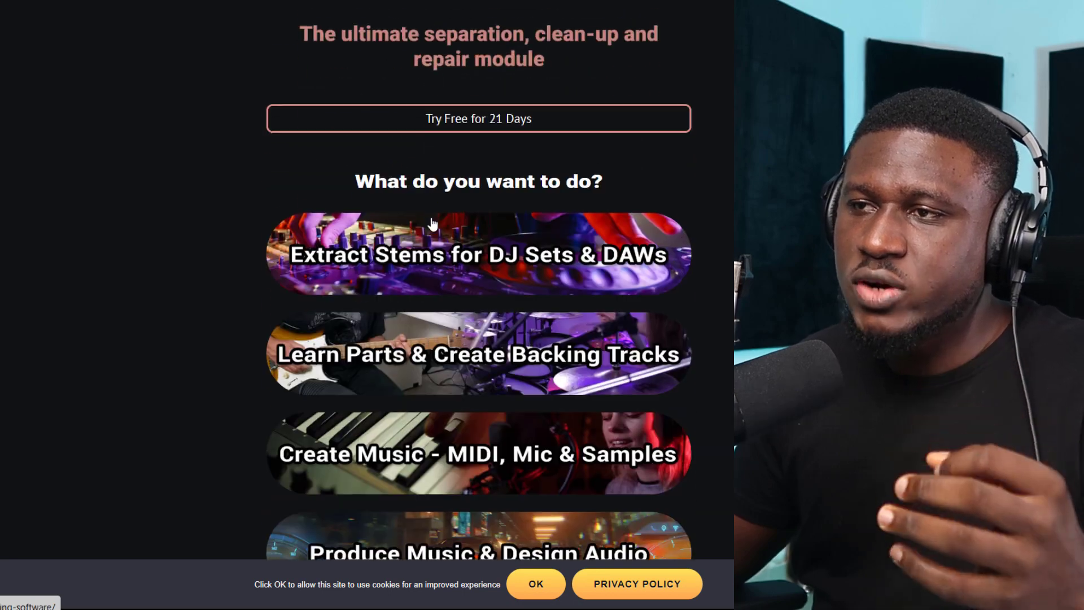
{"action": "scroll", "coordinate": [433, 225], "scroll_direction": "up", "scroll_amount": 10}
{"action": "scroll", "coordinate": [431, 224], "scroll_direction": "down", "scroll_amount": 5}
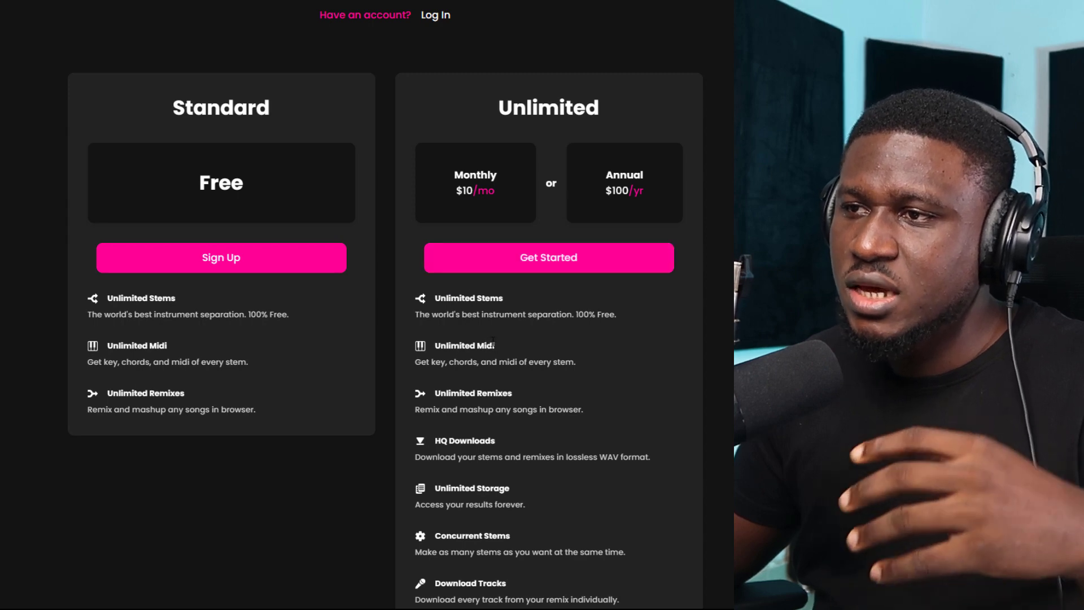
{"action": "scroll", "coordinate": [486, 337], "scroll_direction": "down", "scroll_amount": 3}
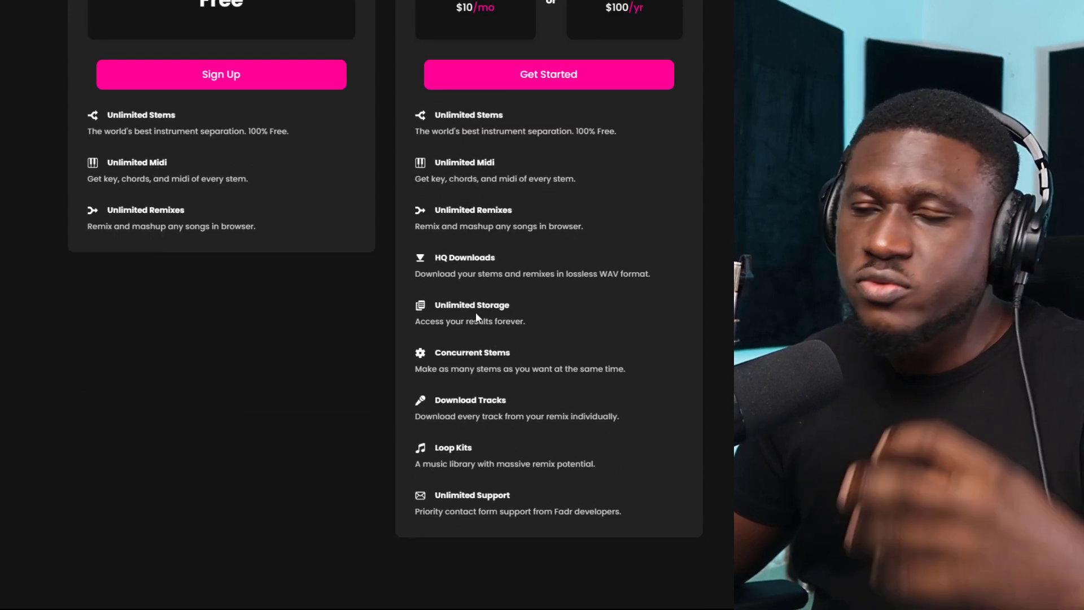
{"action": "scroll", "coordinate": [479, 204], "scroll_direction": "up", "scroll_amount": 3}
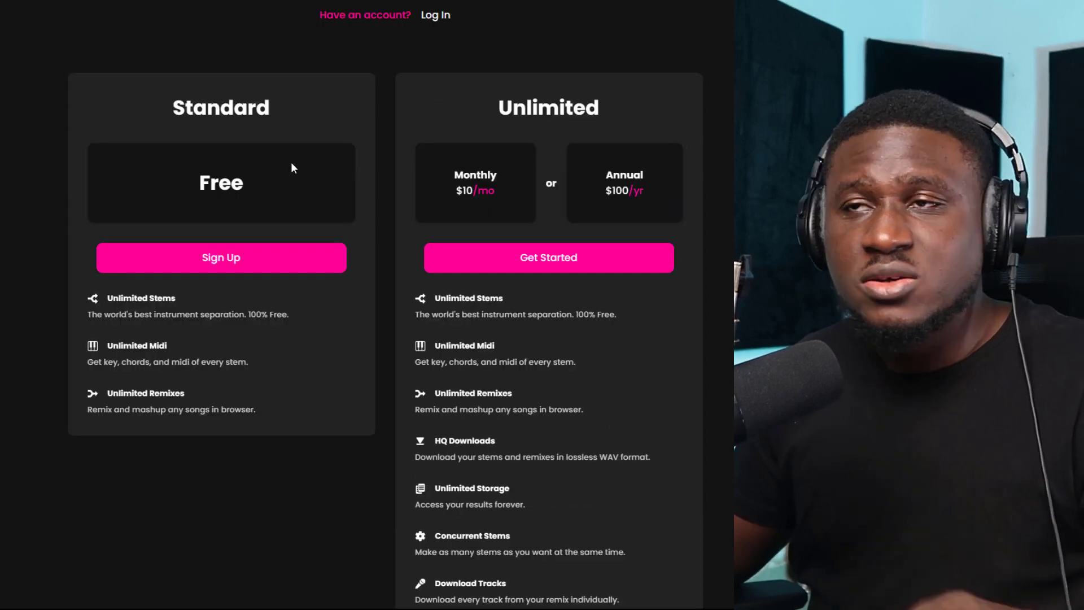
{"action": "scroll", "coordinate": [268, 160], "scroll_direction": "up", "scroll_amount": 2}
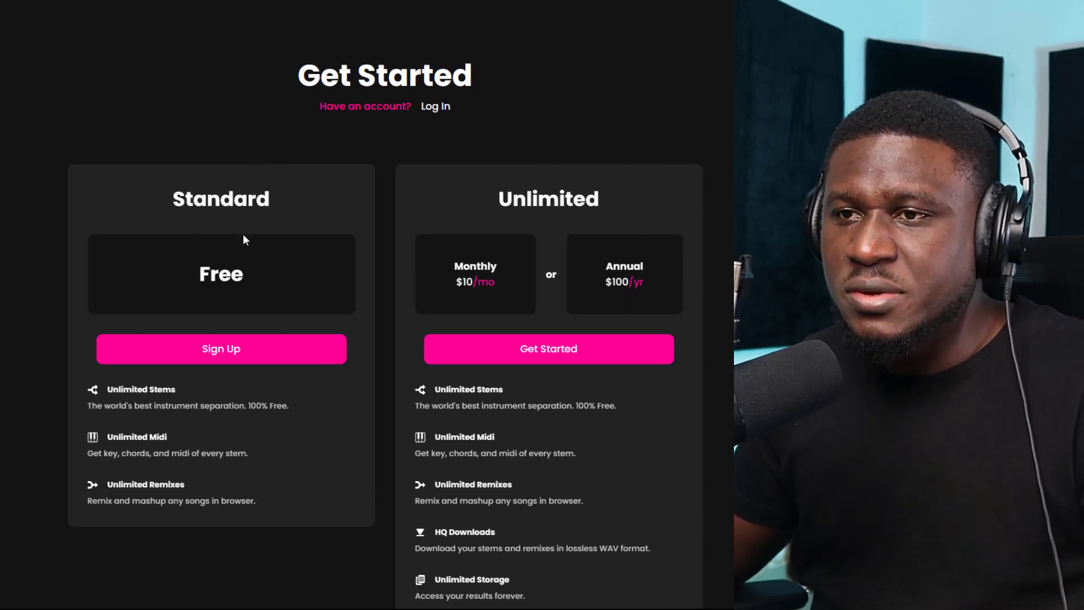
{"action": "scroll", "coordinate": [149, 283], "scroll_direction": "down", "scroll_amount": 2}
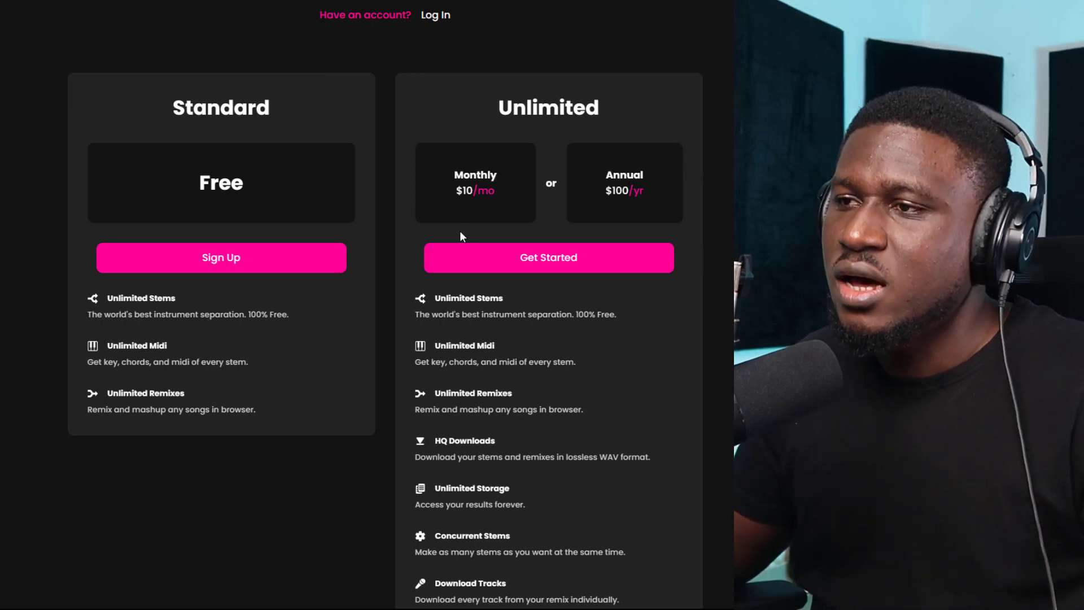
- Scroll through the Buy RipX Now page to compare the RipX prices
{"action": "scroll", "coordinate": [493, 357], "scroll_direction": "down", "scroll_amount": 2}
{"action": "scroll", "coordinate": [387, 41], "scroll_direction": "up", "scroll_amount": 2}
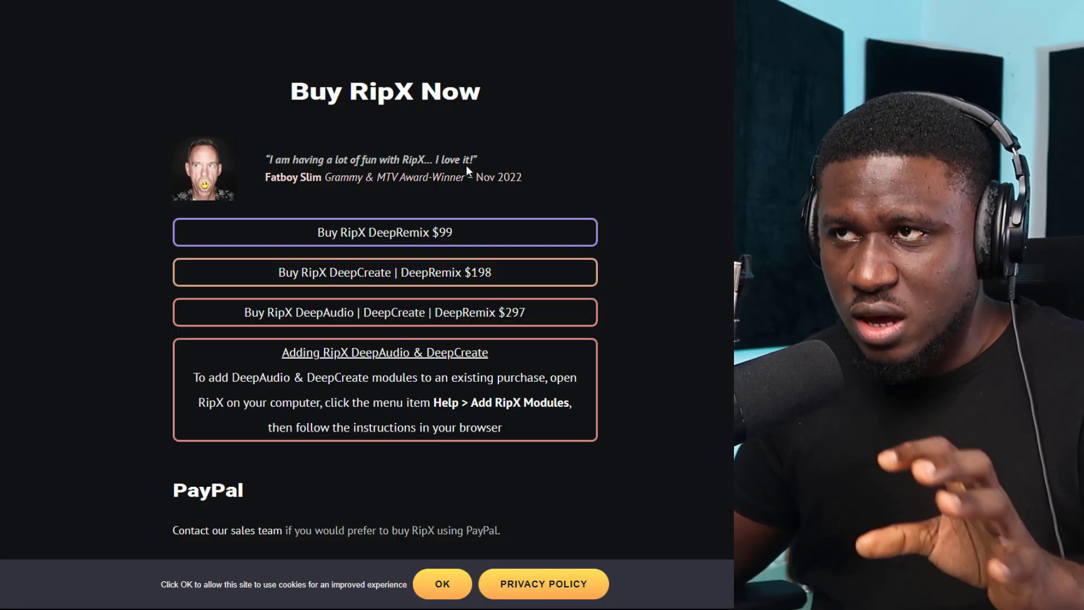
{"action": "scroll", "coordinate": [466, 165], "scroll_direction": "up", "scroll_amount": 2}
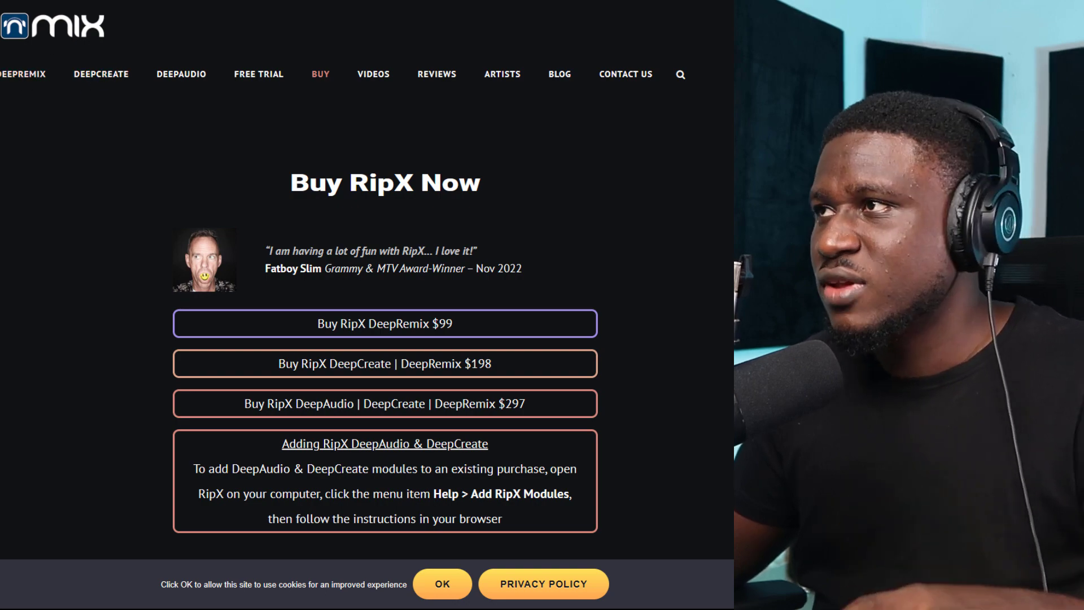
{"action": "scroll", "coordinate": [614, 196], "scroll_direction": "down", "scroll_amount": 5}
{"action": "scroll", "coordinate": [616, 196], "scroll_direction": "up", "scroll_amount": 4}
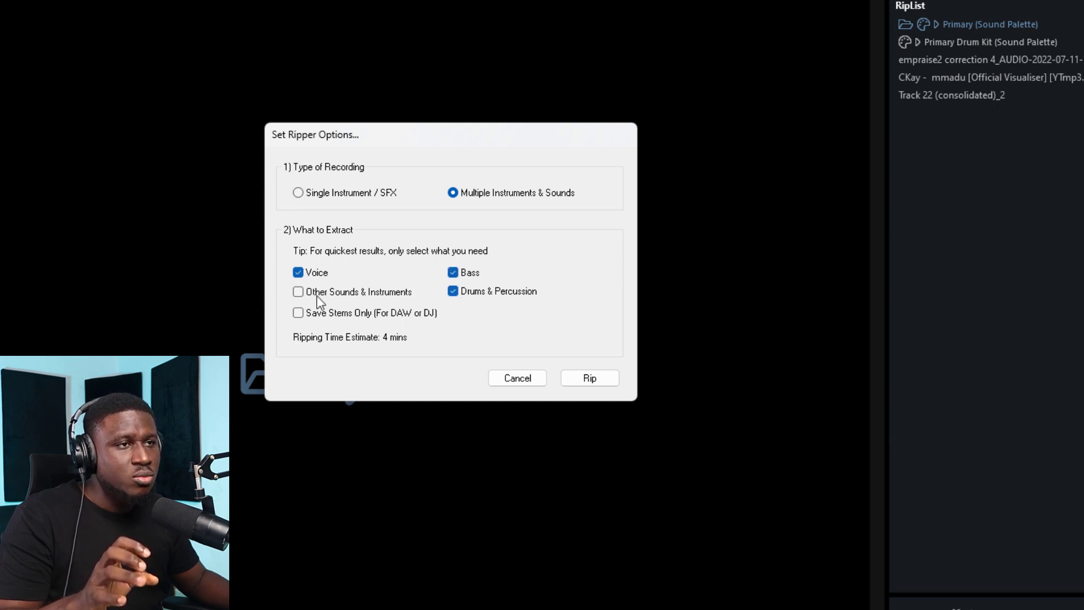
- Add Other Sounds & Instruments to the layers RipX will extract
{"action": "left_click", "coordinate": [315, 296]}
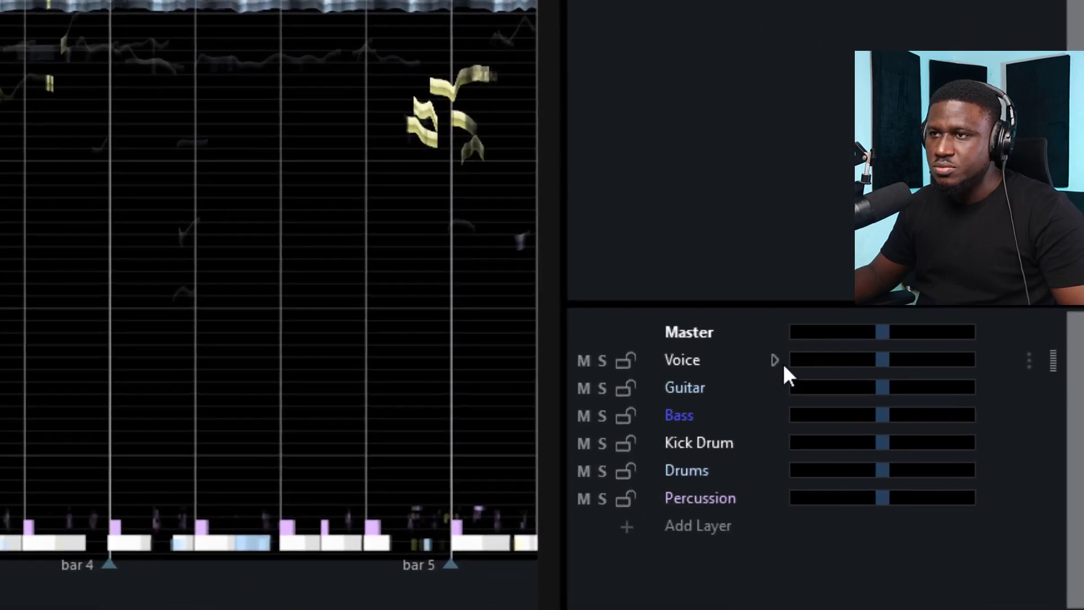
- Audition the Voice layer during playback, dropping it to -30 dB and restoring 0 dB
{"action": "left_click", "coordinate": [774, 360]}
{"action": "left_click", "coordinate": [774, 360]}
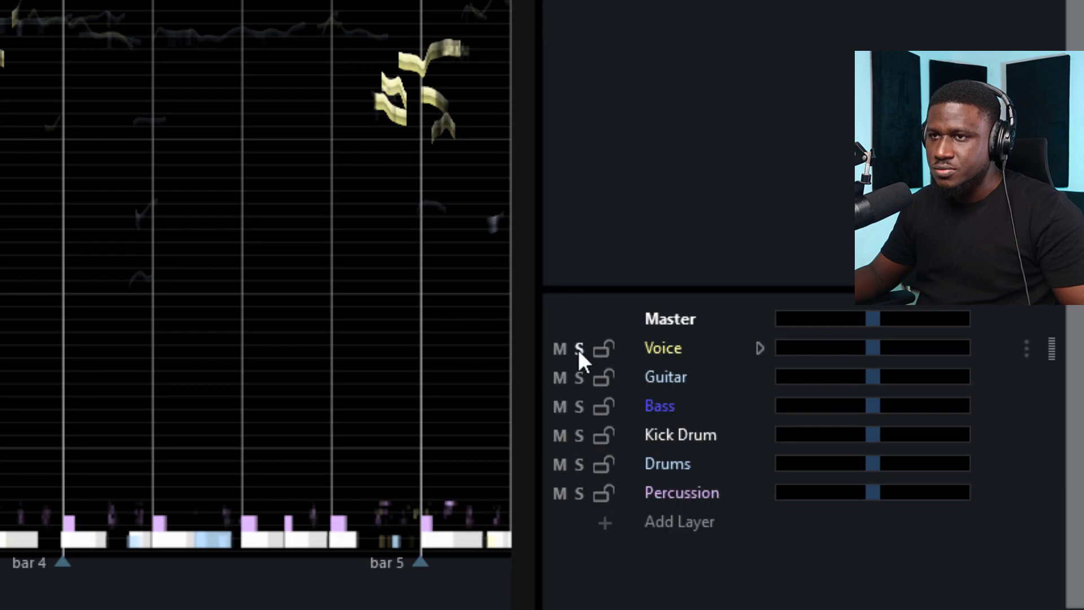
{"action": "left_click_drag", "start_coordinate": [872, 348], "coordinate": [644, 365]}
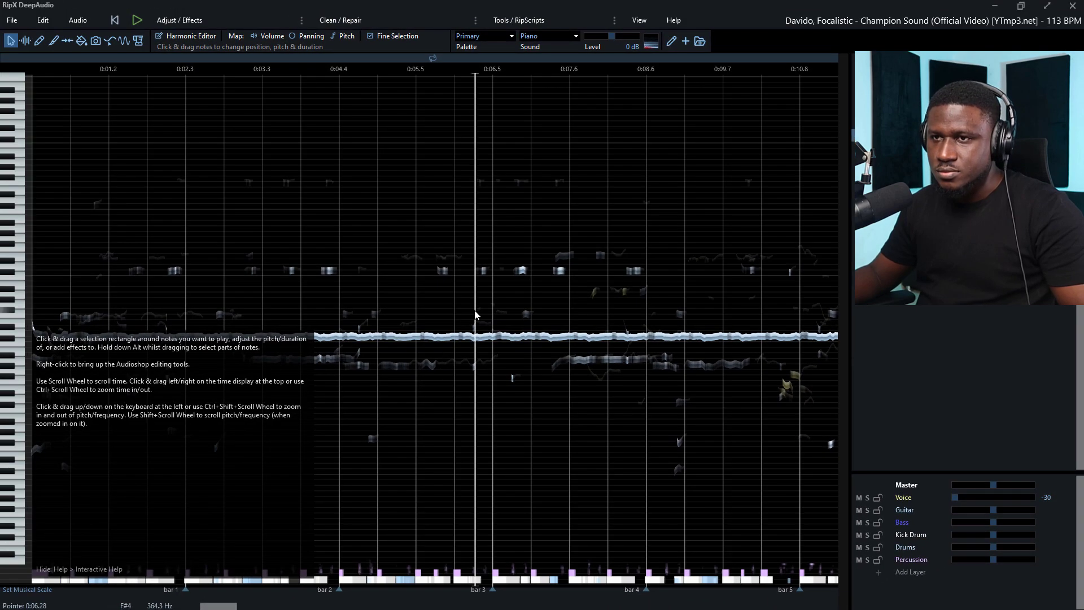
{"action": "scroll", "coordinate": [473, 310], "scroll_direction": "down", "scroll_amount": 2}
{"action": "key", "text": "space"}
{"action": "scroll", "coordinate": [466, 314], "scroll_direction": "down", "scroll_amount": 3}
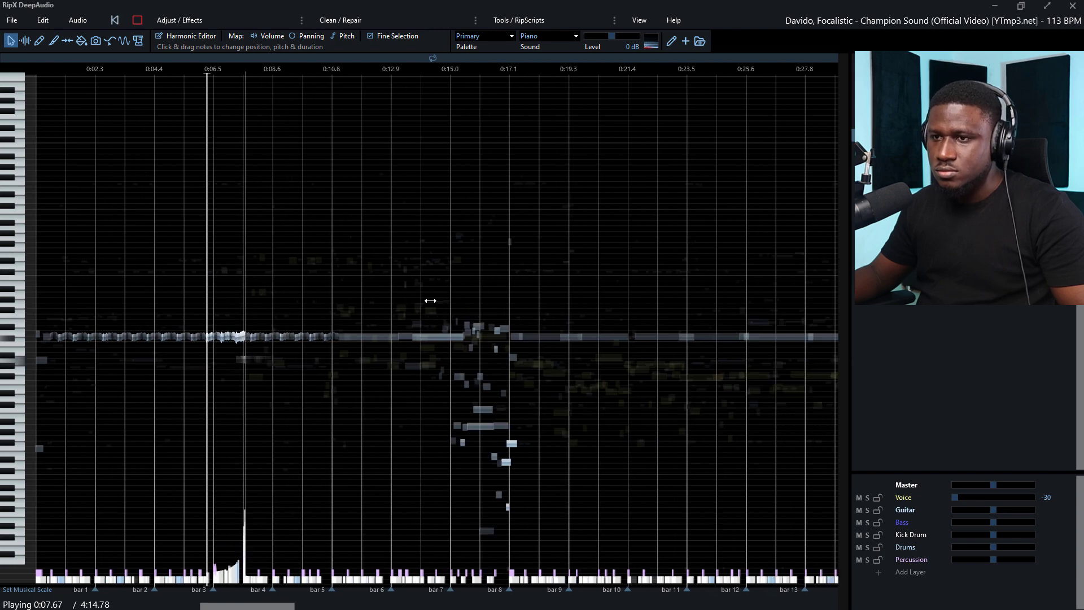
{"action": "scroll", "coordinate": [412, 289], "scroll_direction": "down", "scroll_amount": 3}
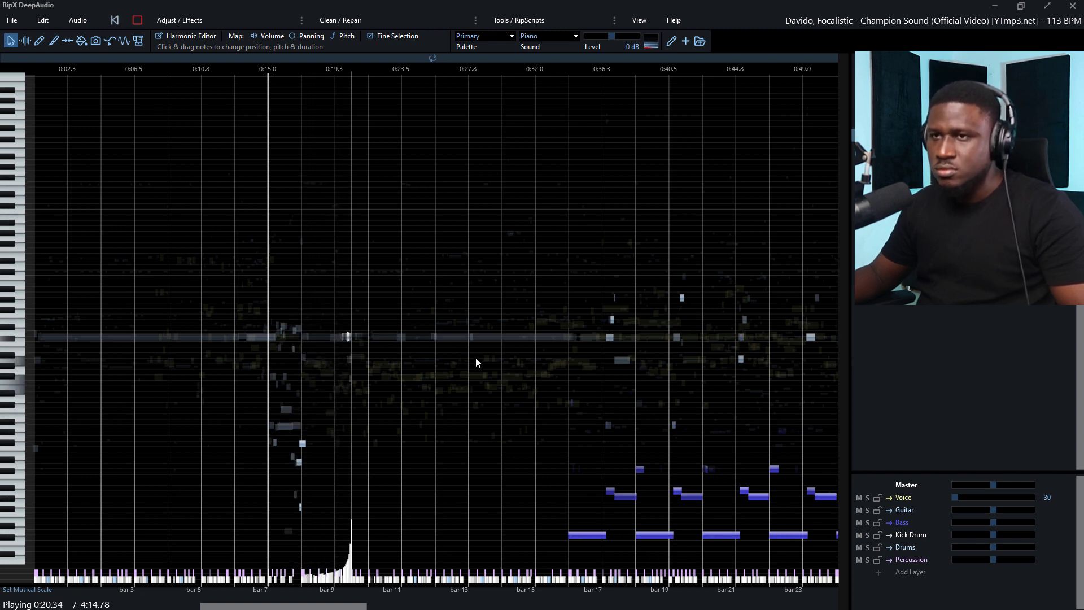
{"action": "key", "text": "space"}
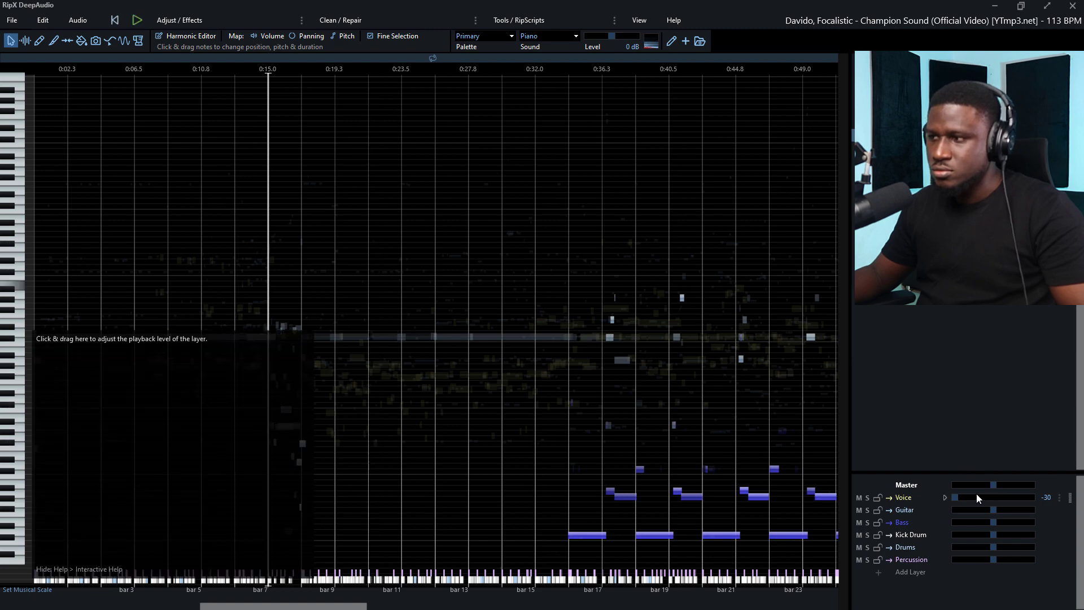
{"action": "left_click_drag", "start_coordinate": [958, 498], "coordinate": [994, 502]}
{"action": "key", "text": "space"}
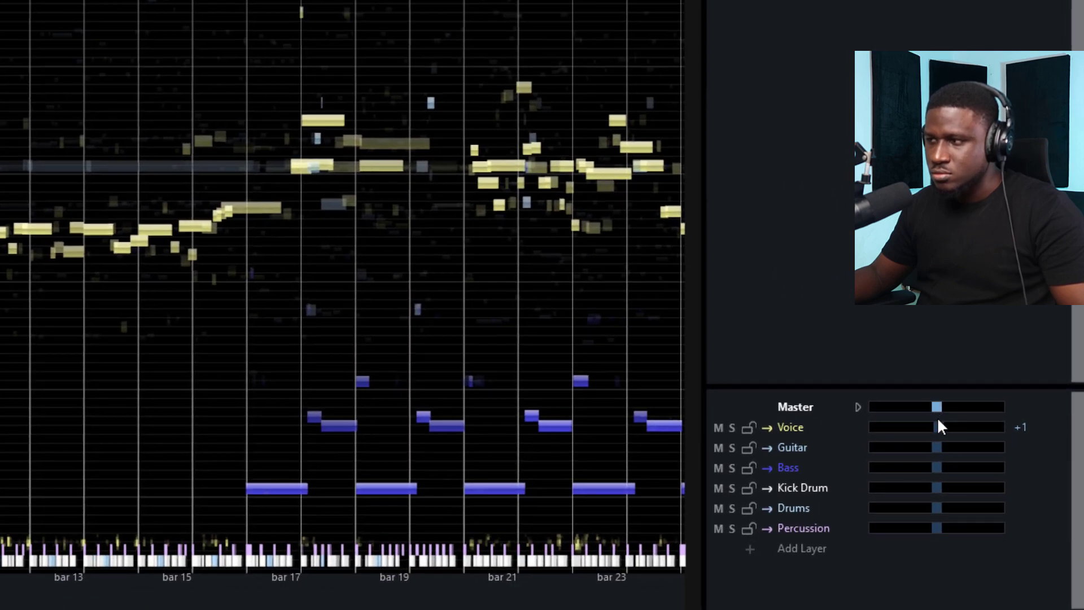
{"action": "left_click_drag", "start_coordinate": [989, 491], "coordinate": [983, 492]}
{"action": "left_click_drag", "start_coordinate": [929, 429], "coordinate": [850, 432]}
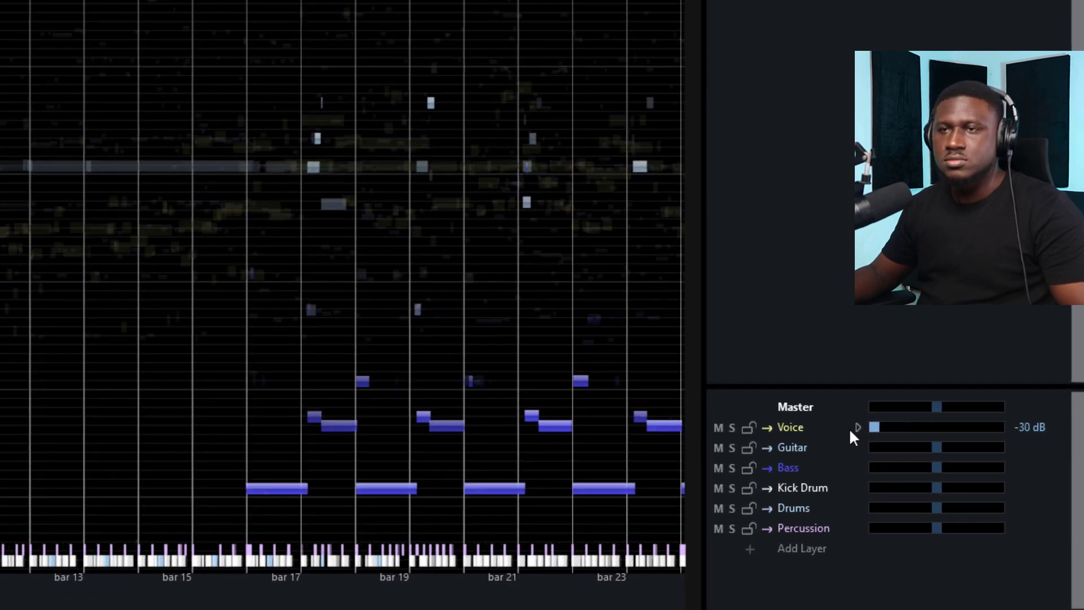
{"action": "left_click_drag", "start_coordinate": [876, 429], "coordinate": [852, 445]}
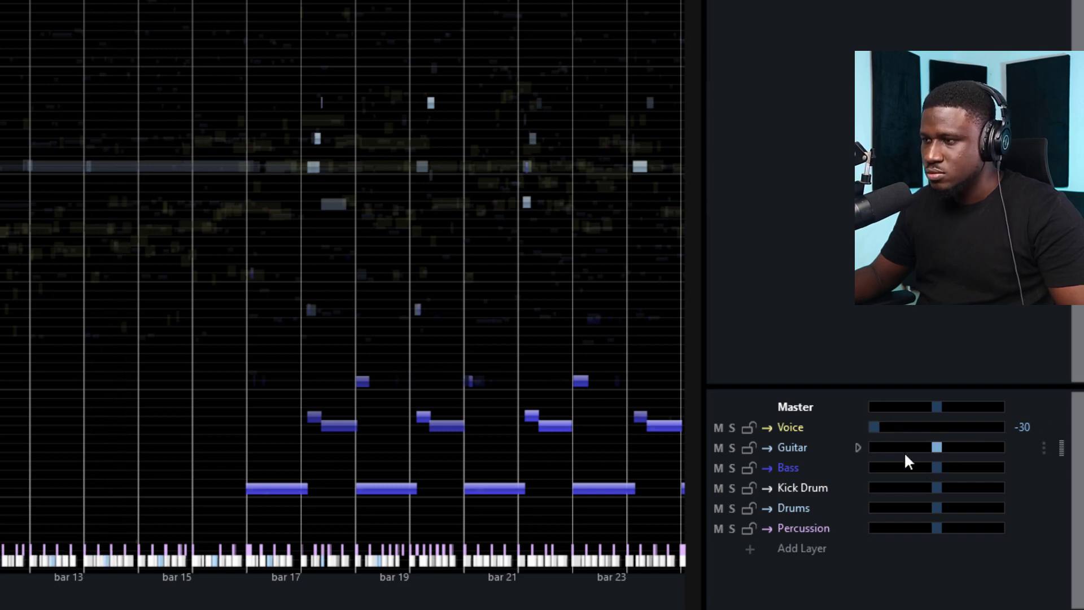
- Turn Guitar, Voice, Bass, Kick Drum and Drums down, then raise Voice and Guitar to -1 dB
{"action": "left_click_drag", "start_coordinate": [936, 448], "coordinate": [850, 452]}
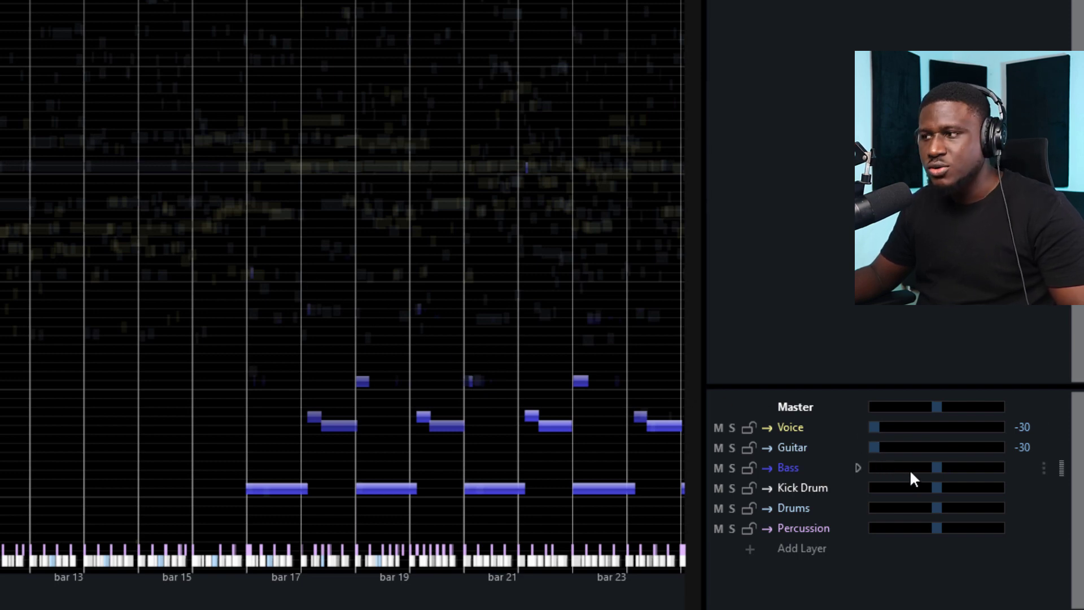
{"action": "left_click", "coordinate": [811, 475]}
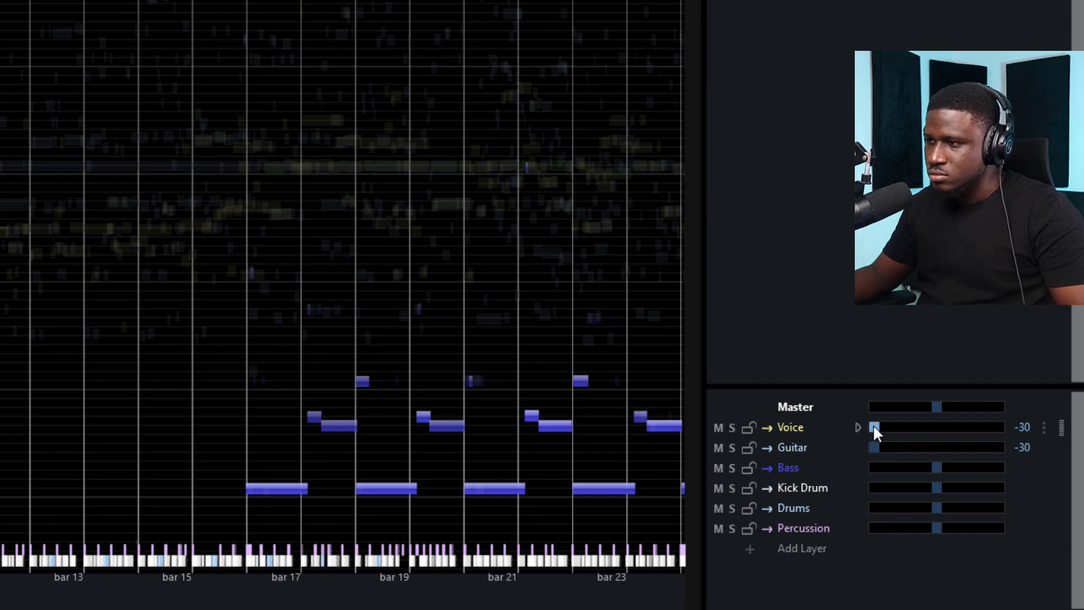
{"action": "left_click_drag", "start_coordinate": [874, 428], "coordinate": [933, 433]}
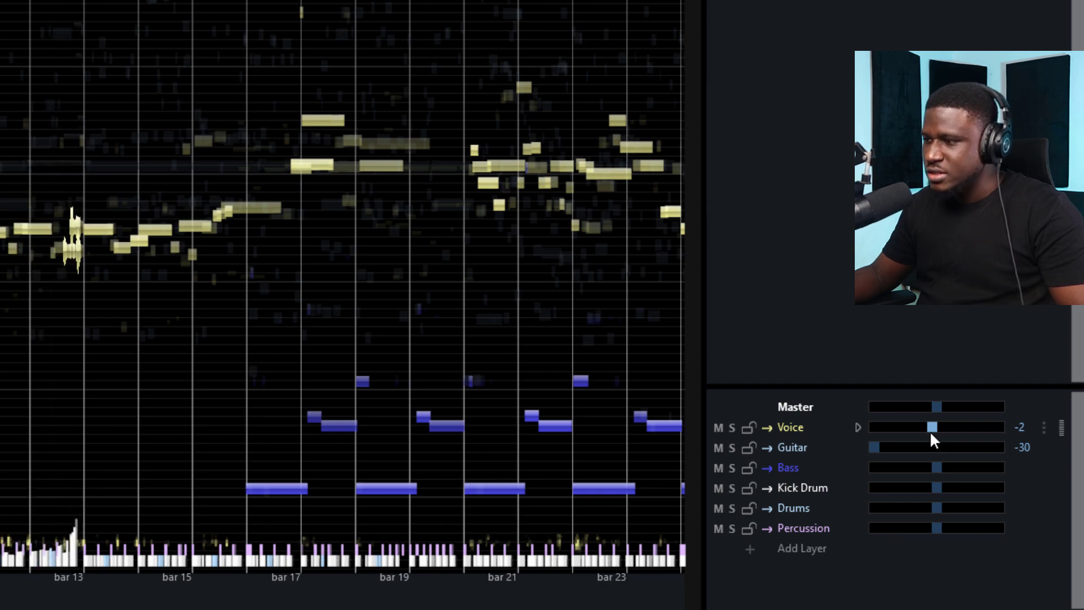
{"action": "left_click_drag", "start_coordinate": [932, 428], "coordinate": [826, 425]}
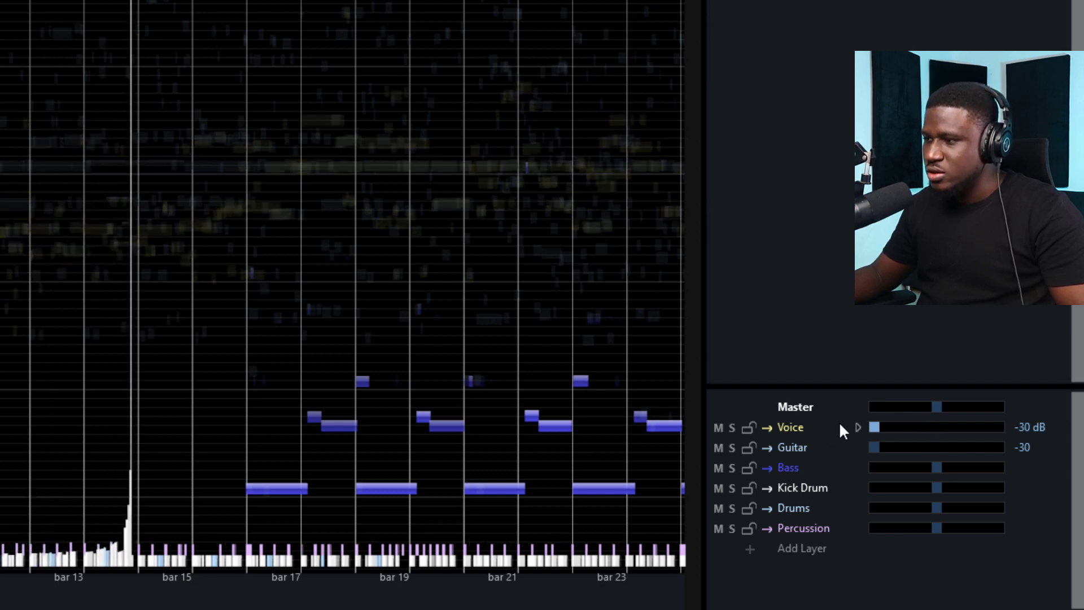
{"action": "left_click_drag", "start_coordinate": [935, 468], "coordinate": [850, 475]}
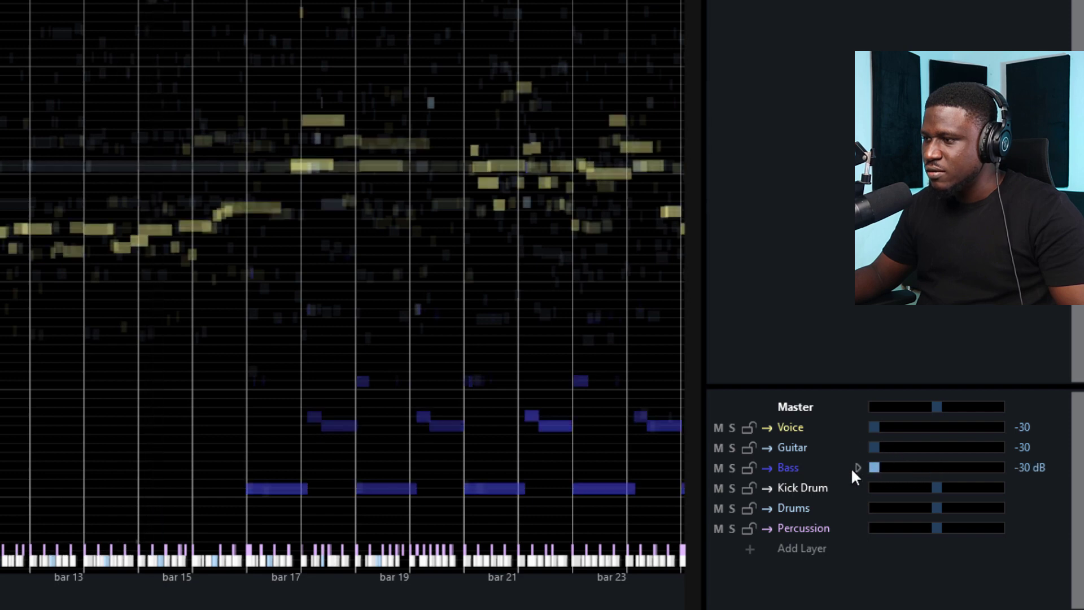
{"action": "left_click_drag", "start_coordinate": [935, 487], "coordinate": [870, 490]}
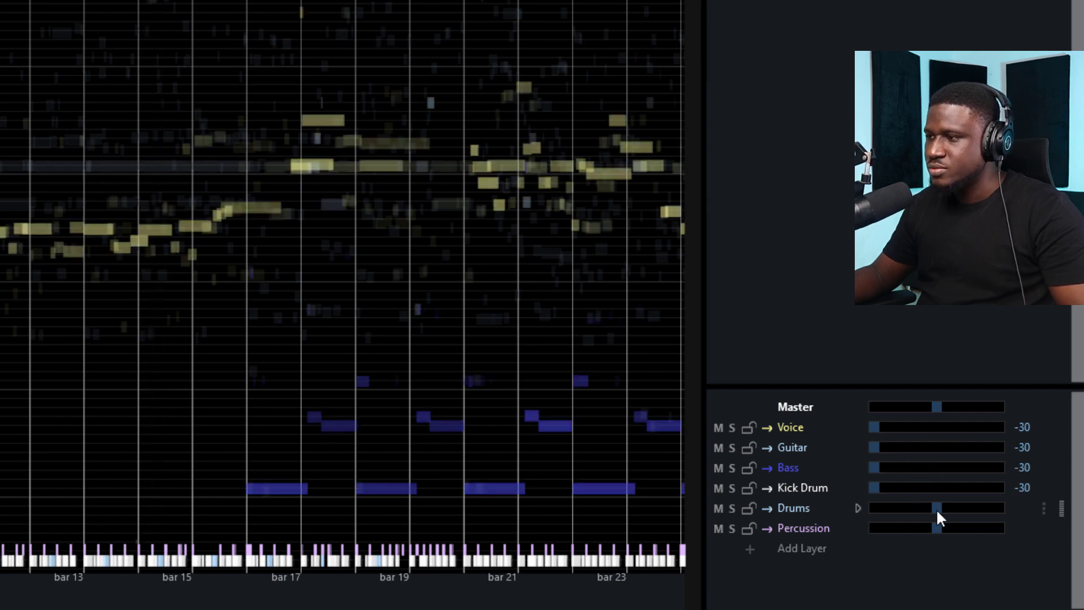
{"action": "left_click_drag", "start_coordinate": [931, 510], "coordinate": [873, 512]}
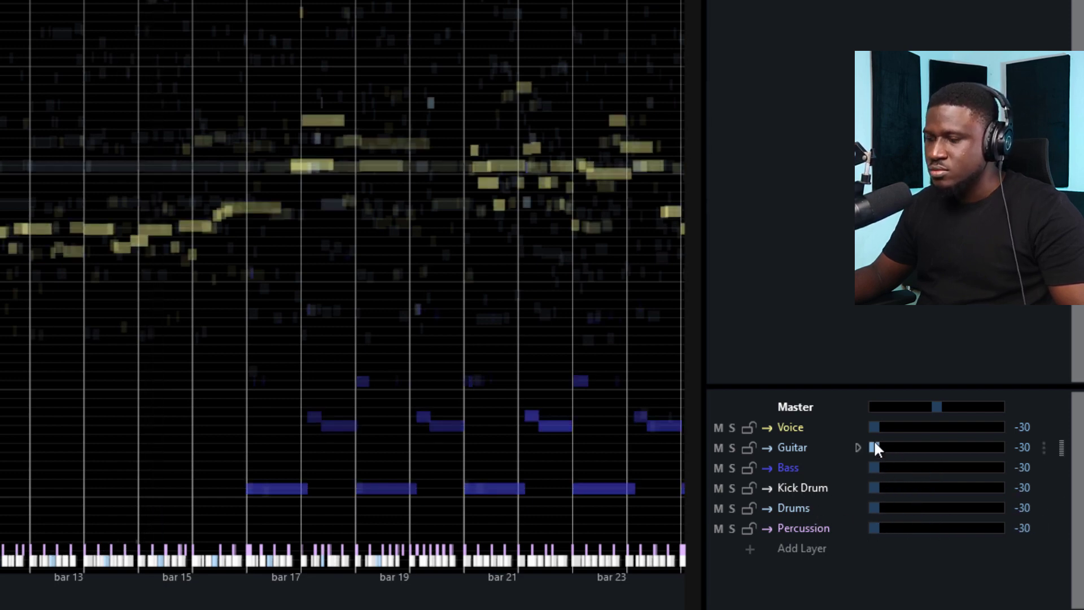
{"action": "left_click_drag", "start_coordinate": [881, 427], "coordinate": [934, 434]}
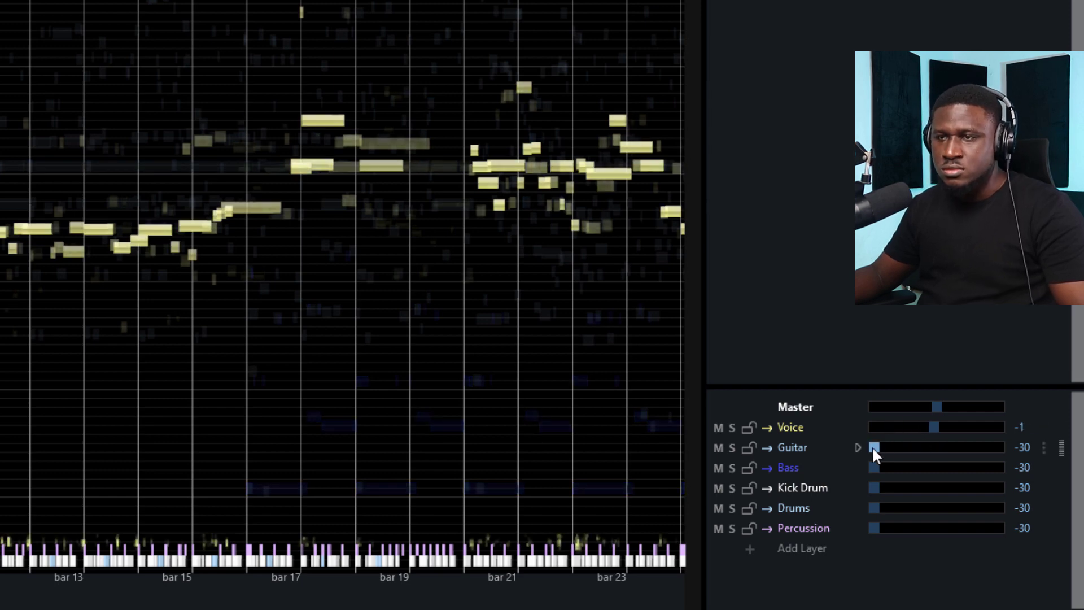
{"action": "left_click_drag", "start_coordinate": [873, 448], "coordinate": [933, 457]}
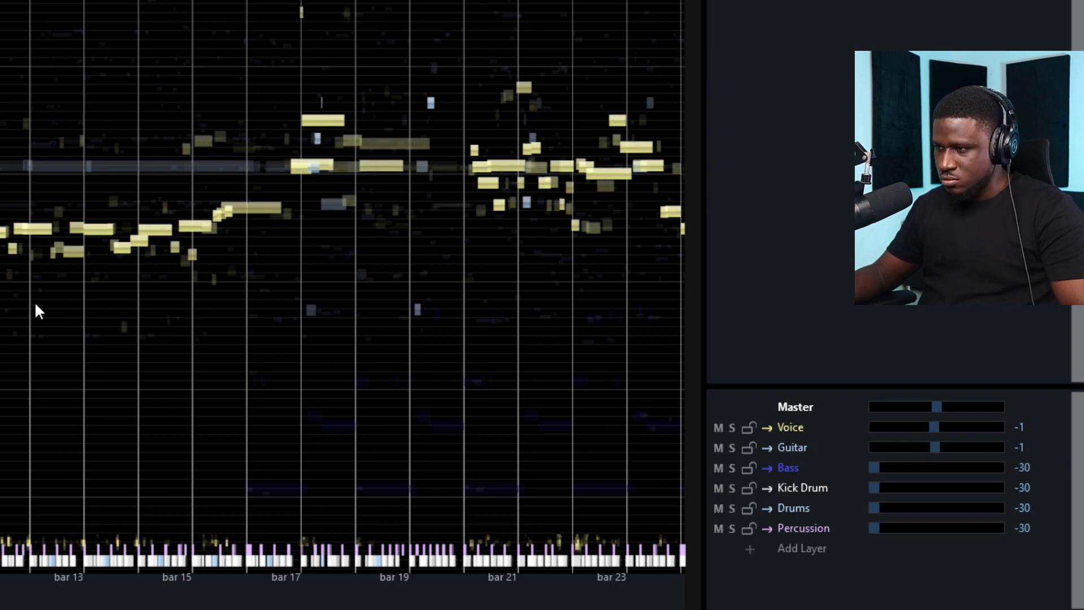
- While playing, raise Bass to -2 dB, Kick Drum to -1 dB, Percussion up, and Voice to 0 dB
{"action": "scroll", "coordinate": [39, 307], "scroll_direction": "right", "scroll_amount": 5}
{"action": "scroll", "coordinate": [41, 315], "scroll_direction": "left", "scroll_amount": 5}
{"action": "key", "text": "space"}
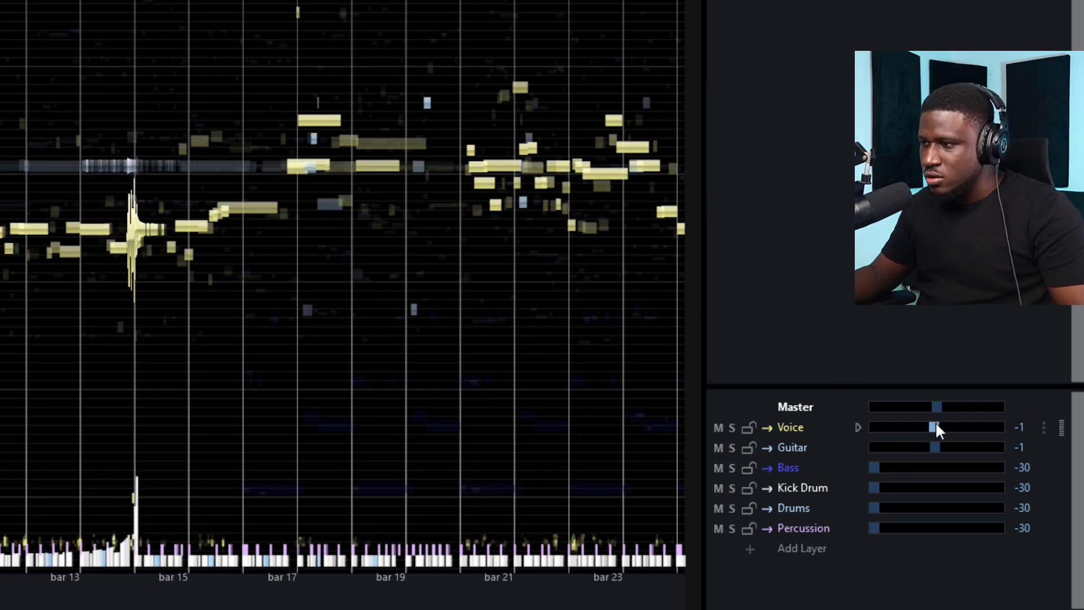
{"action": "left_click_drag", "start_coordinate": [936, 424], "coordinate": [751, 430]}
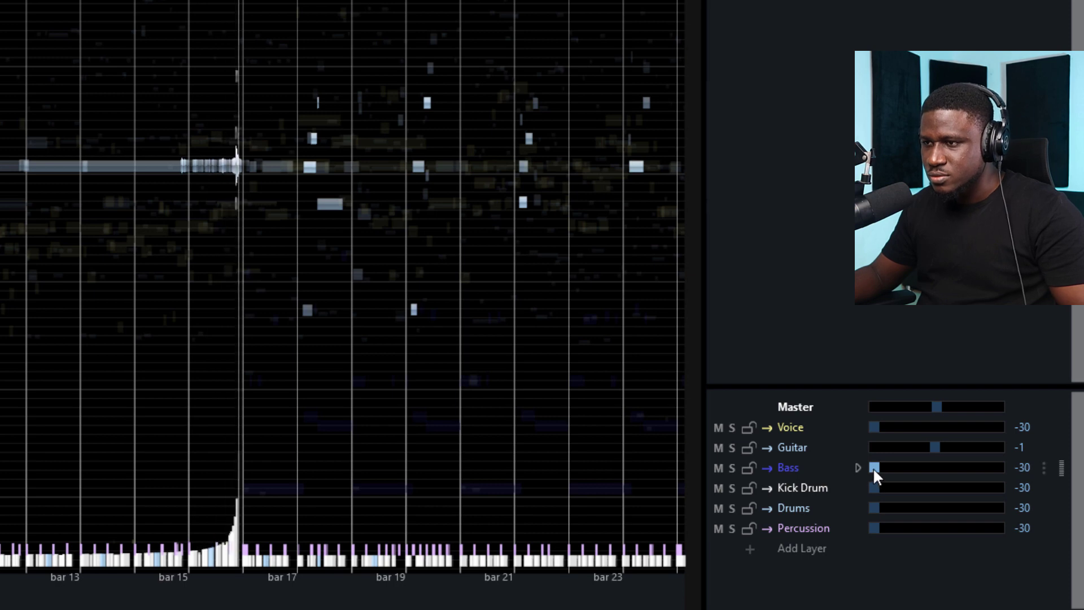
{"action": "left_click_drag", "start_coordinate": [873, 468], "coordinate": [933, 467]}
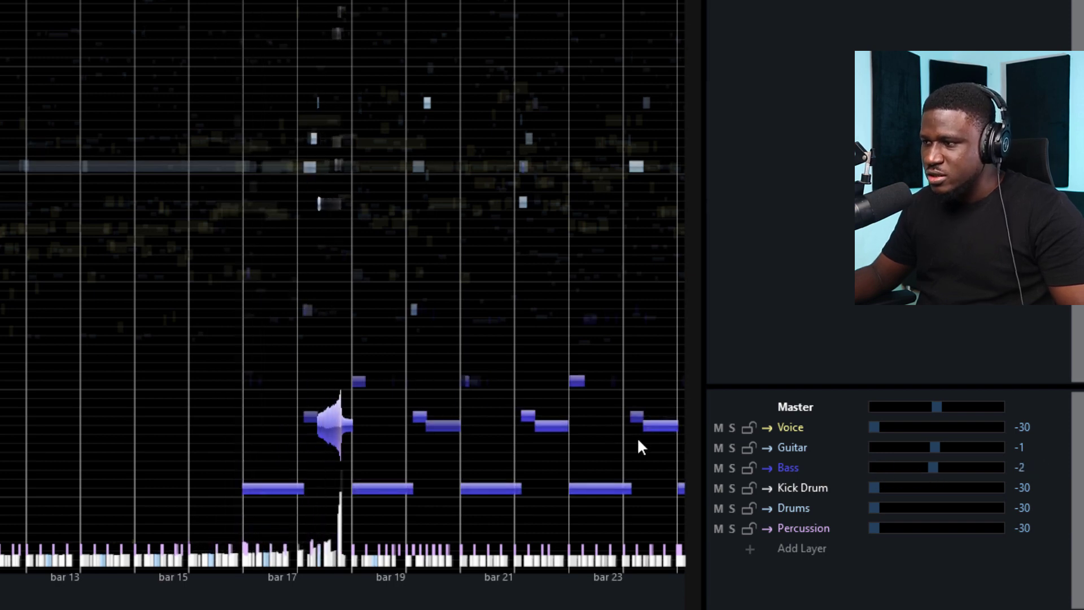
{"action": "scroll", "coordinate": [297, 372], "scroll_direction": "down", "scroll_amount": 5}
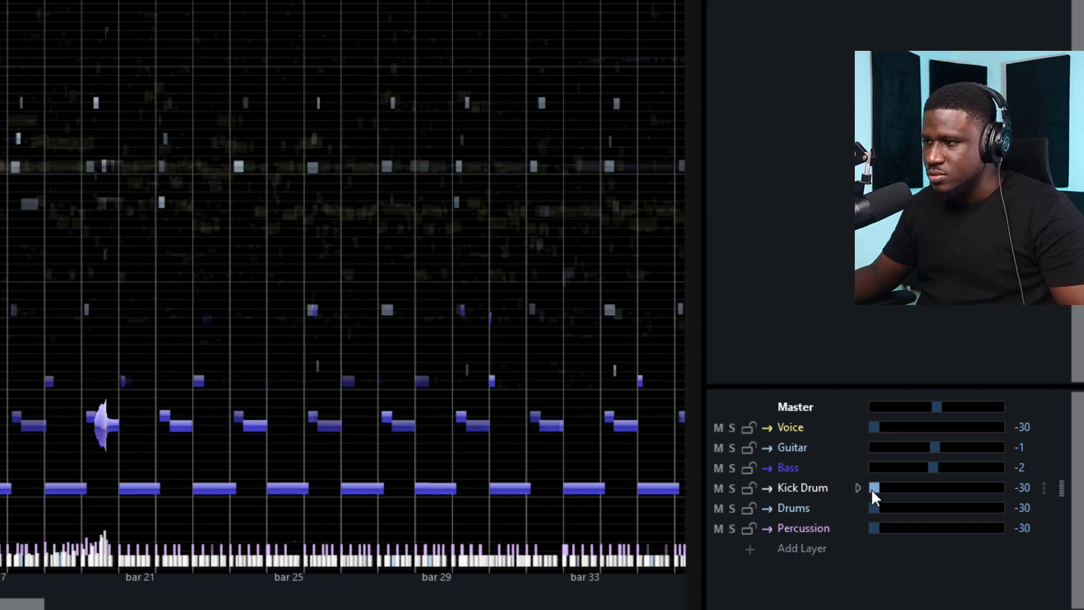
{"action": "left_click_drag", "start_coordinate": [872, 489], "coordinate": [934, 507]}
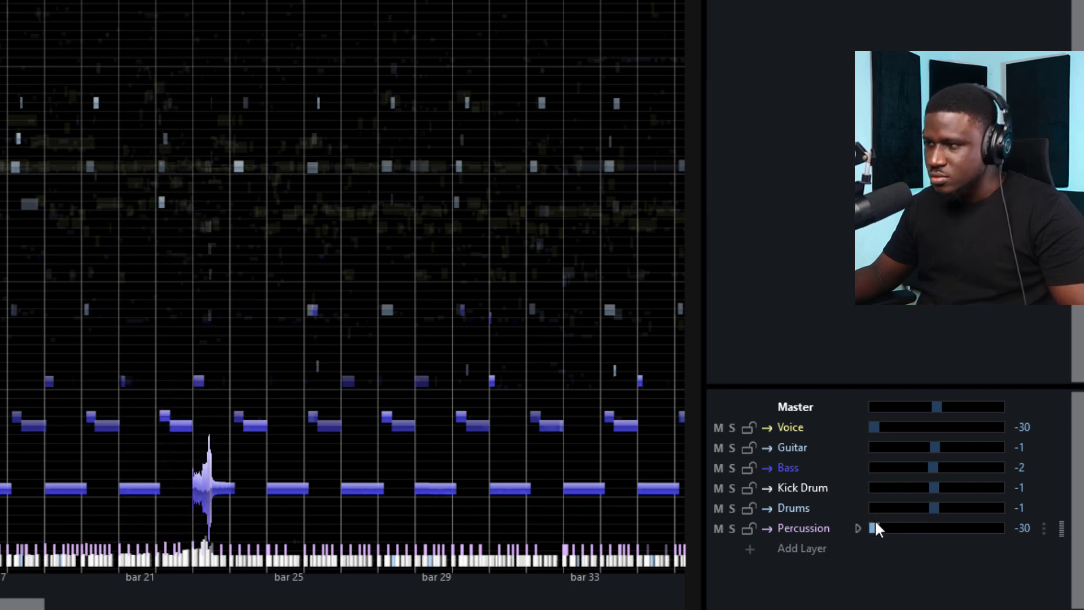
{"action": "left_click_drag", "start_coordinate": [876, 527], "coordinate": [934, 525]}
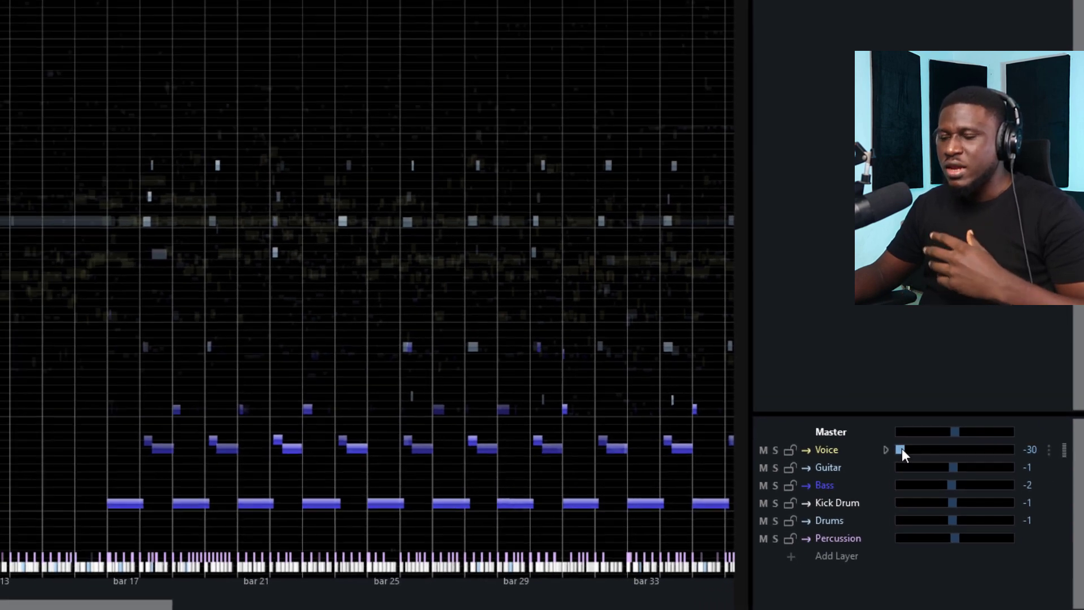
{"action": "left_click_drag", "start_coordinate": [902, 449], "coordinate": [954, 467]}
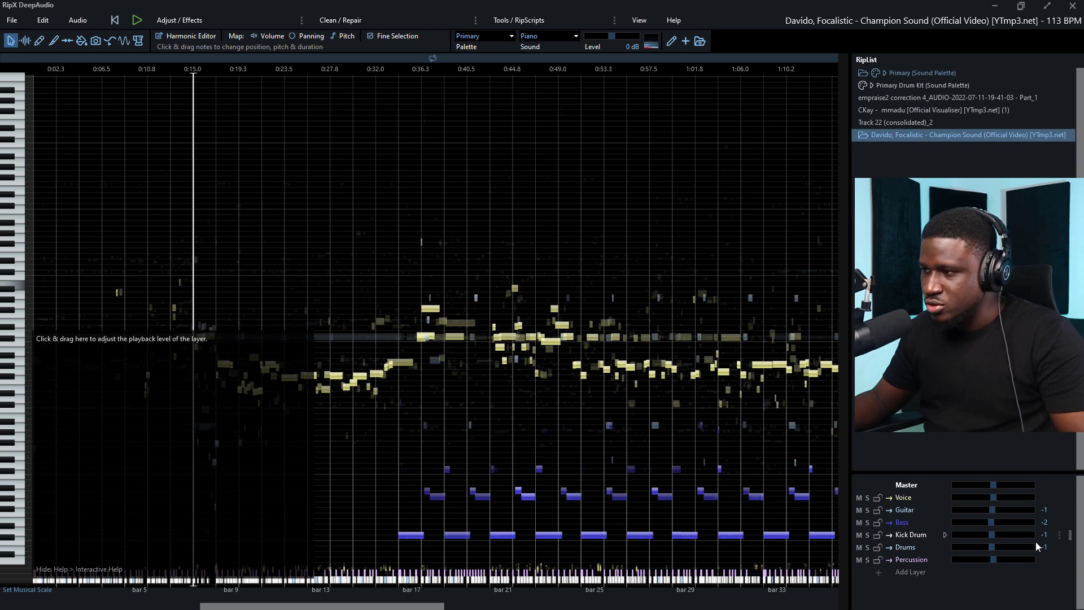
- Reset the Percussion, Kick Drum and Bass level sliders to +0 dB one after another
{"action": "left_click", "coordinate": [993, 560]}
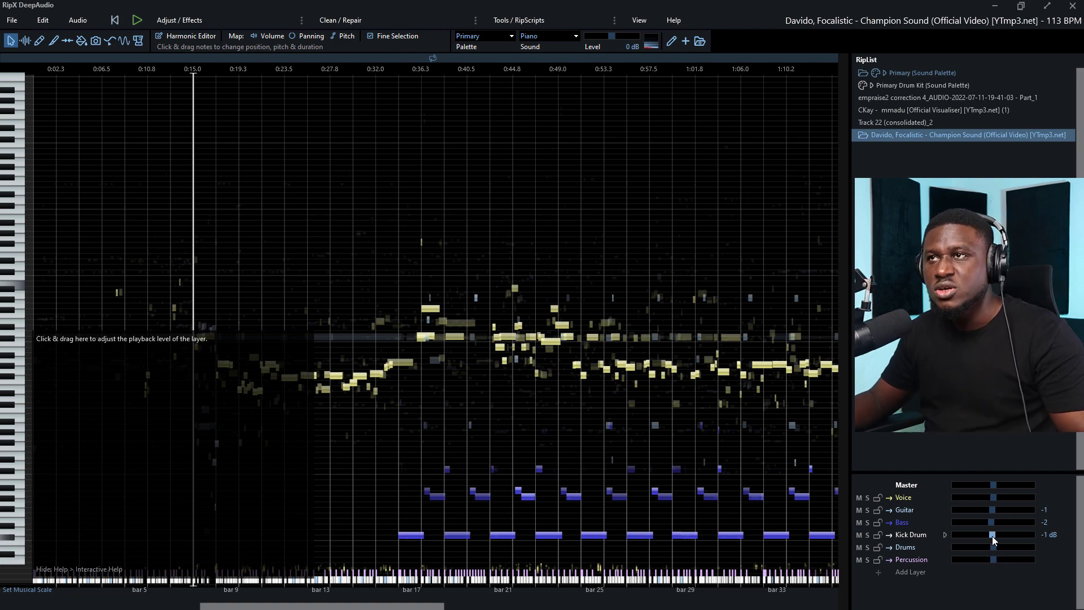
{"action": "left_click", "coordinate": [994, 536]}
{"action": "left_click", "coordinate": [994, 523]}
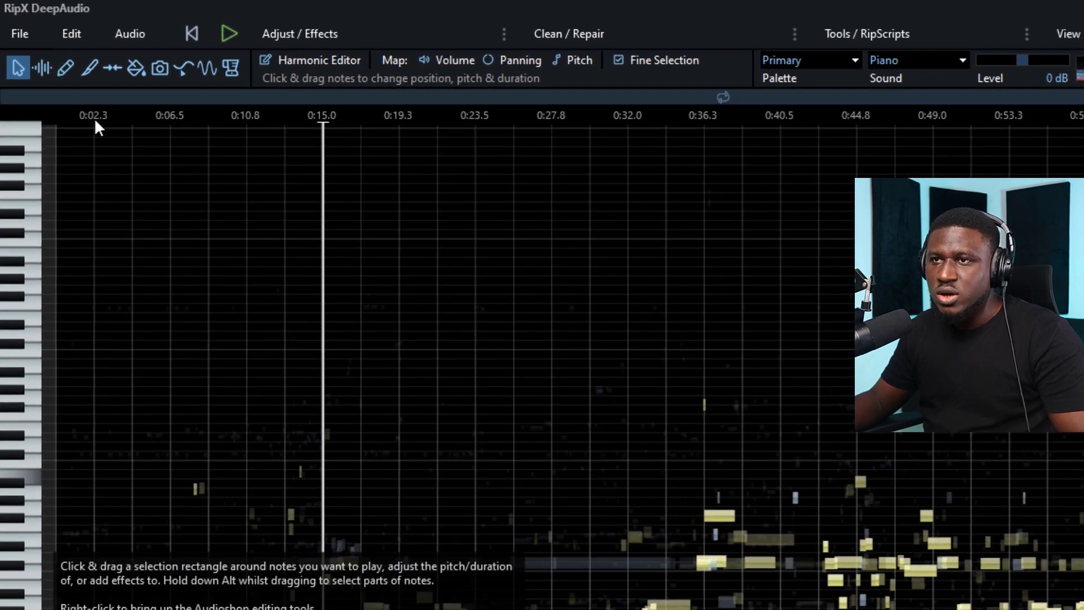
- Export the rip as Separate Stems to the Desktop stems folder via File > Export
{"action": "left_click", "coordinate": [34, 33]}
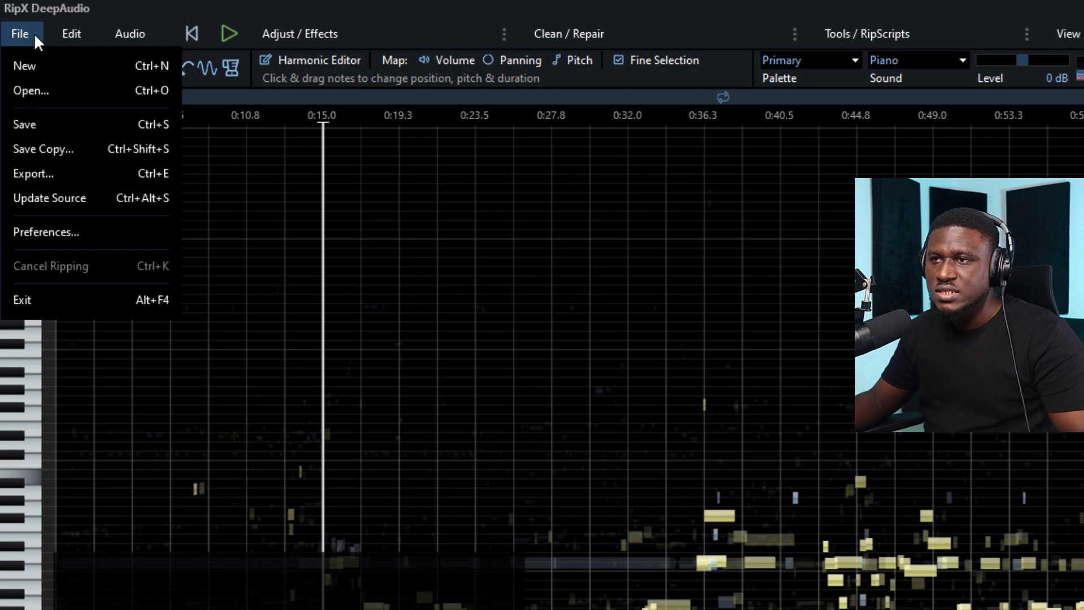
{"action": "left_click", "coordinate": [42, 174]}
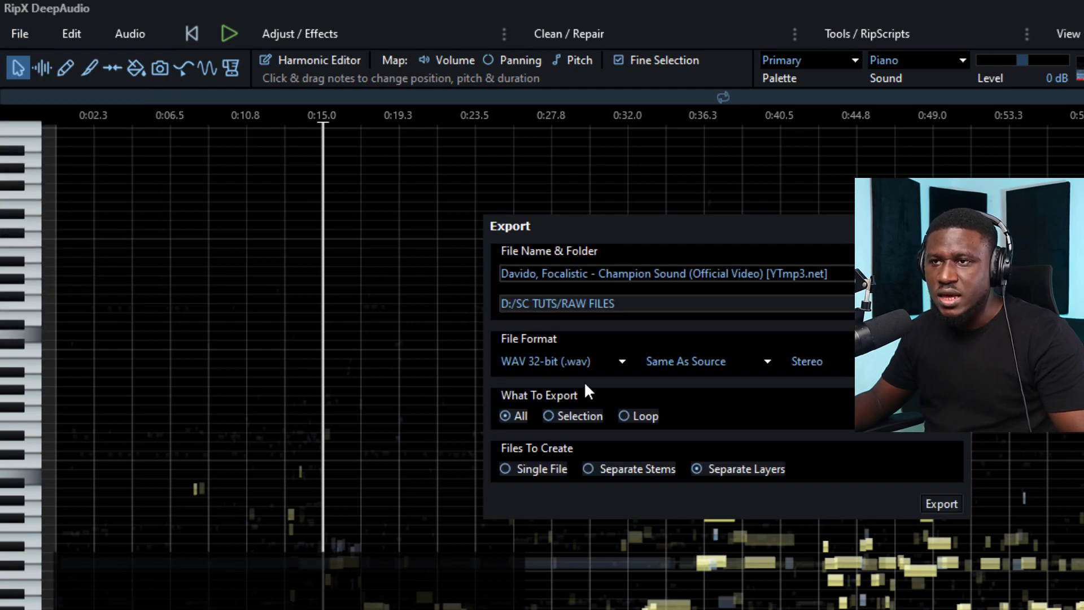
{"action": "left_click", "coordinate": [524, 468]}
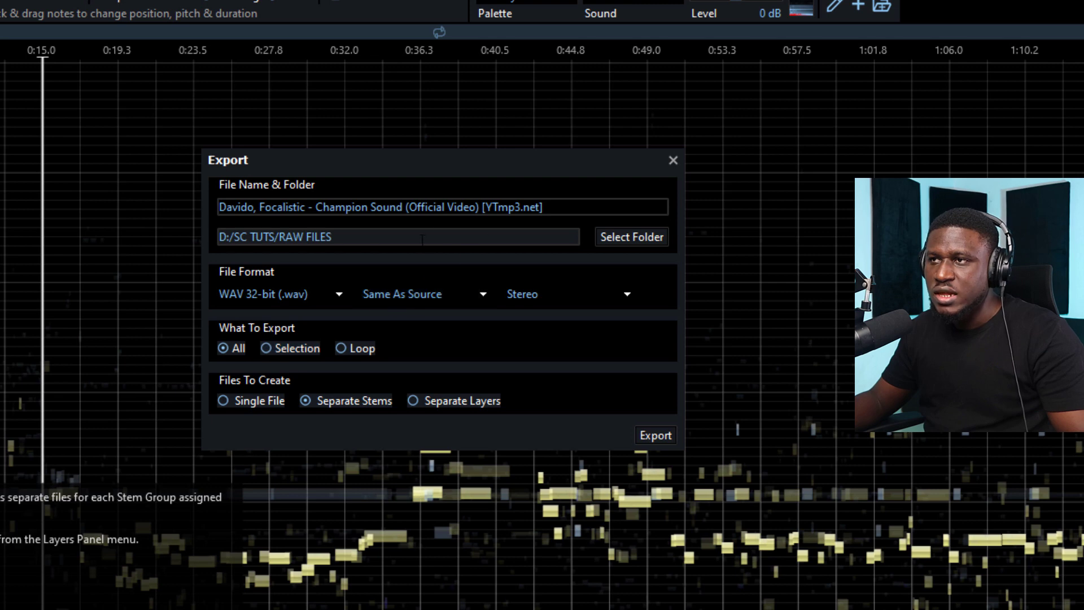
{"action": "left_click", "coordinate": [618, 239]}
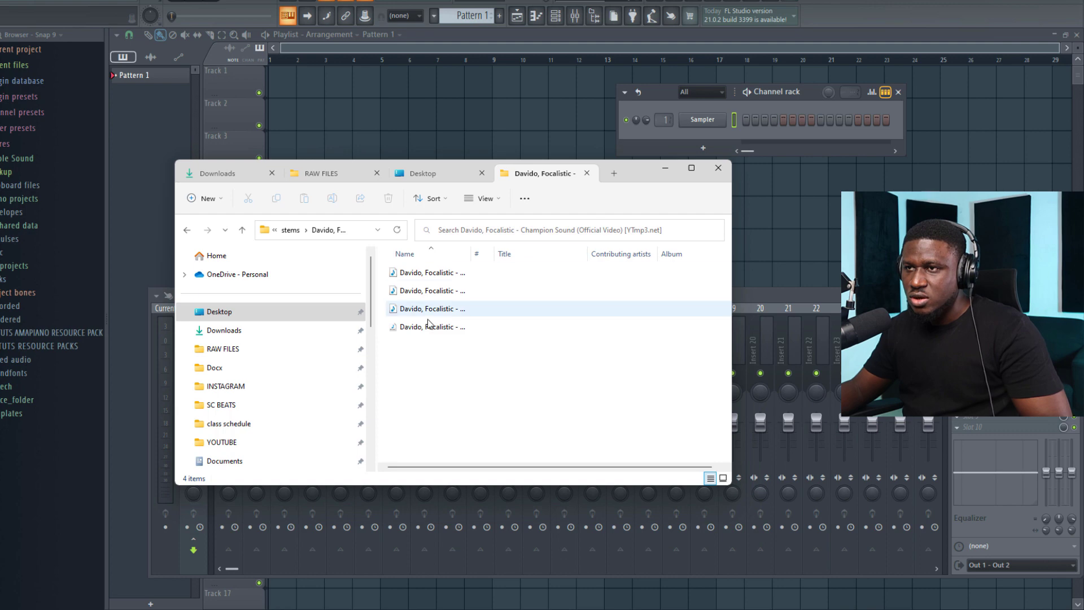
- Drop the four stem WAVs into the Playlist and solo Vocals, Other, then Drums while playing
{"action": "left_click_drag", "start_coordinate": [423, 411], "coordinate": [305, 82]}
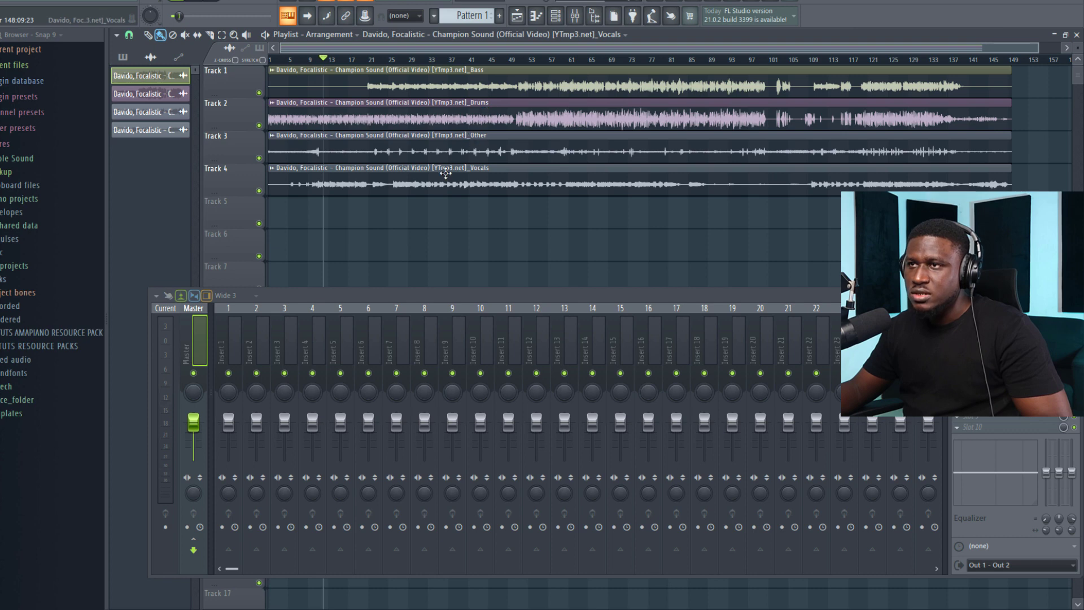
{"action": "left_click", "coordinate": [259, 191], "text": "ctrl"}
{"action": "key", "text": "space"}
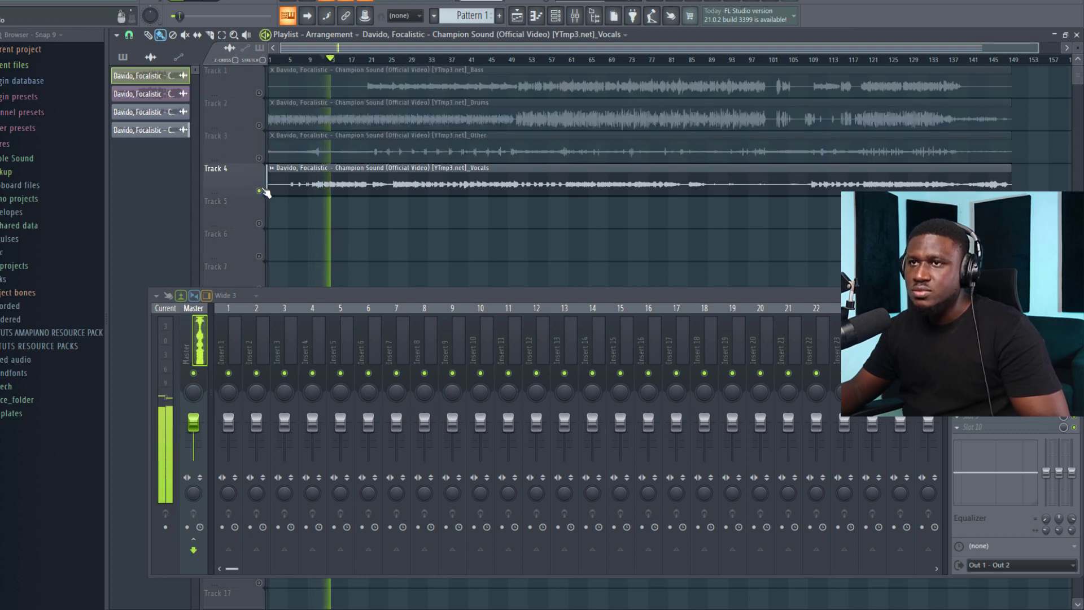
{"action": "left_click", "coordinate": [259, 158], "text": "ctrl"}
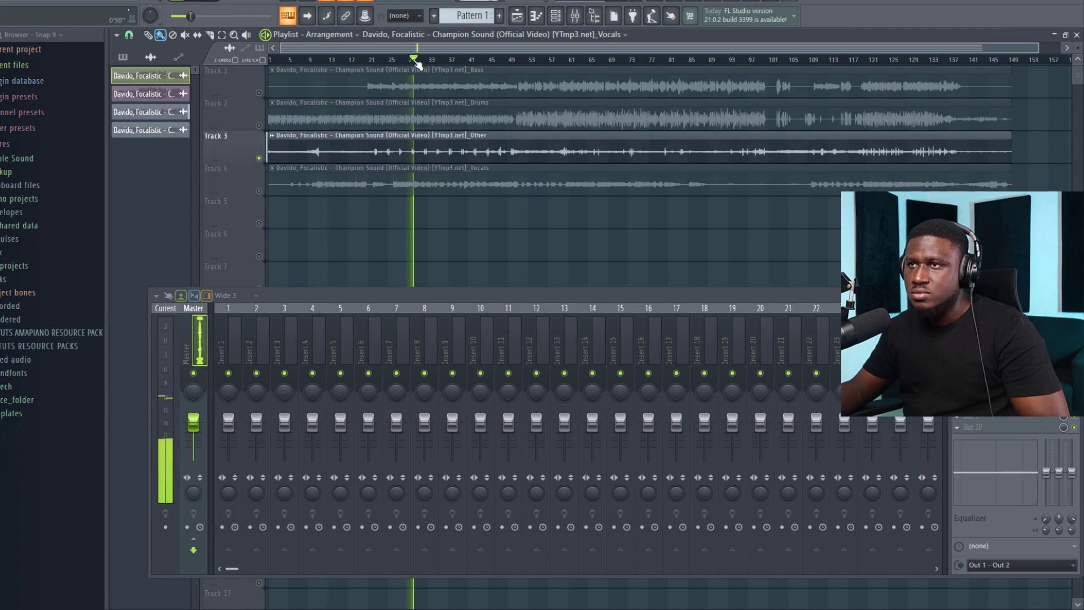
{"action": "left_click", "coordinate": [259, 126], "text": "ctrl"}
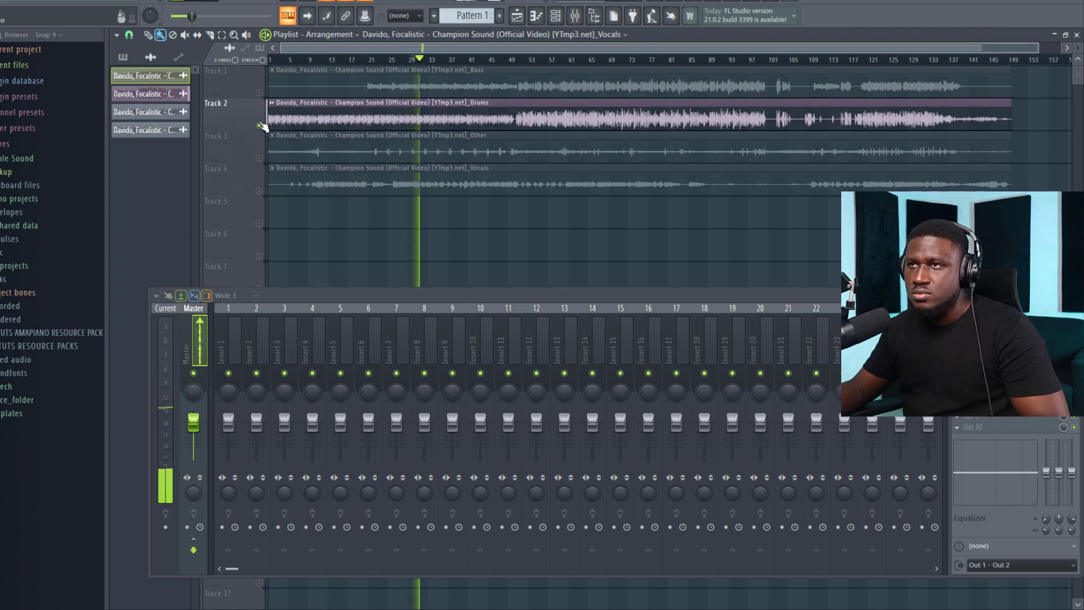
- Jump to bars 52 and 63, bring Bass back with the drums, then stop and return to RipX
{"action": "left_click", "coordinate": [525, 60]}
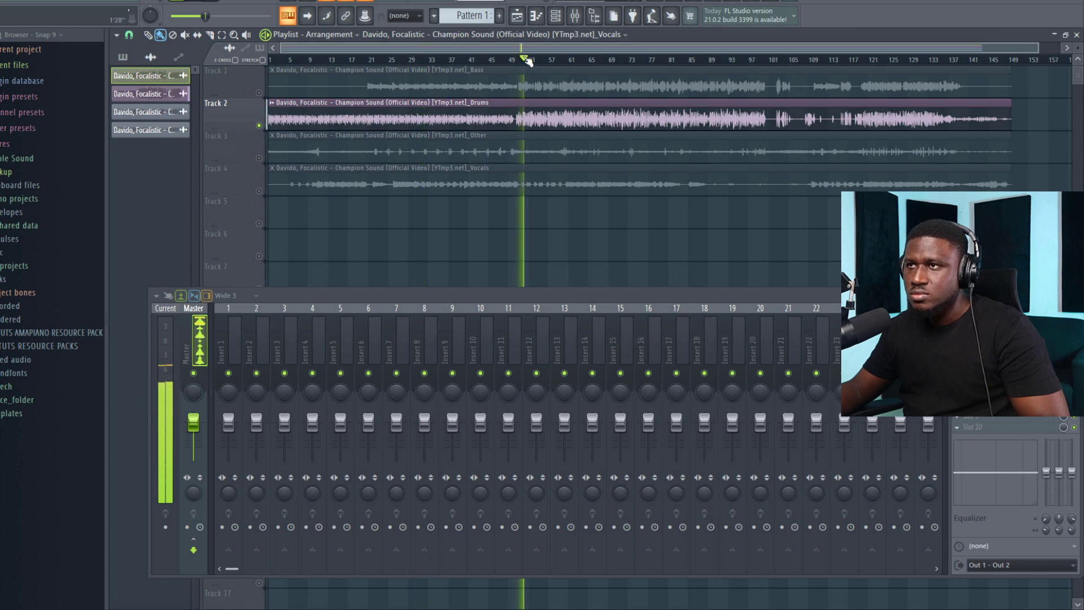
{"action": "left_click", "coordinate": [569, 59]}
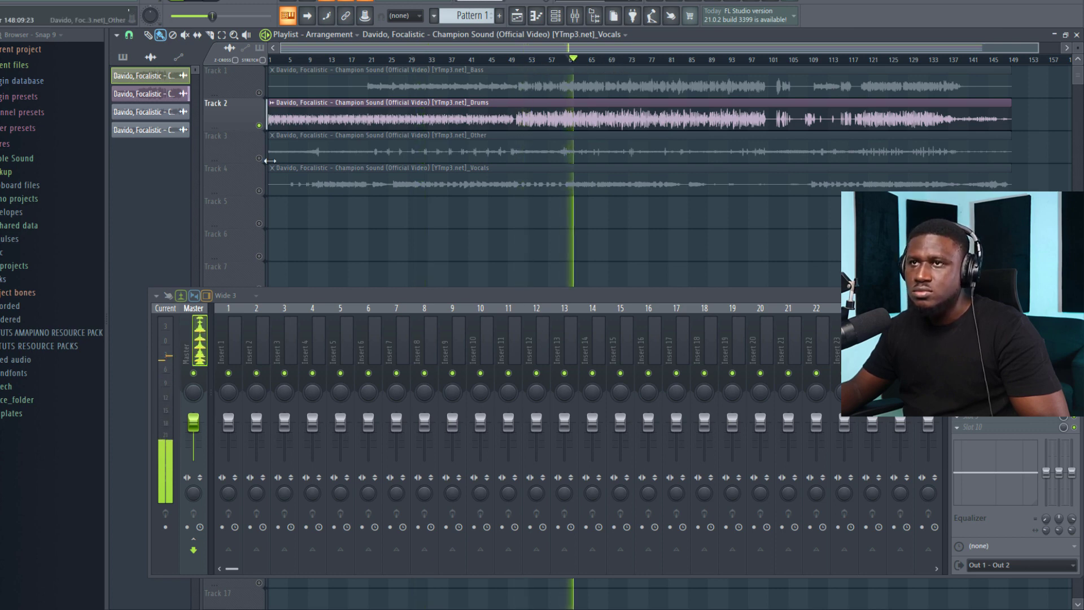
{"action": "left_click", "coordinate": [259, 93]}
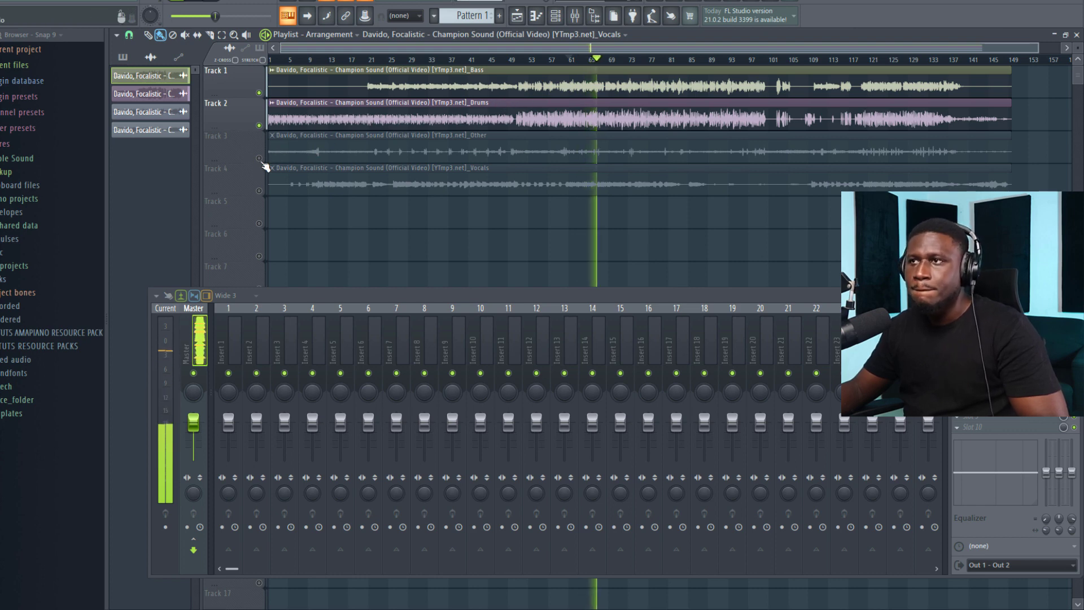
{"action": "key", "text": "space"}
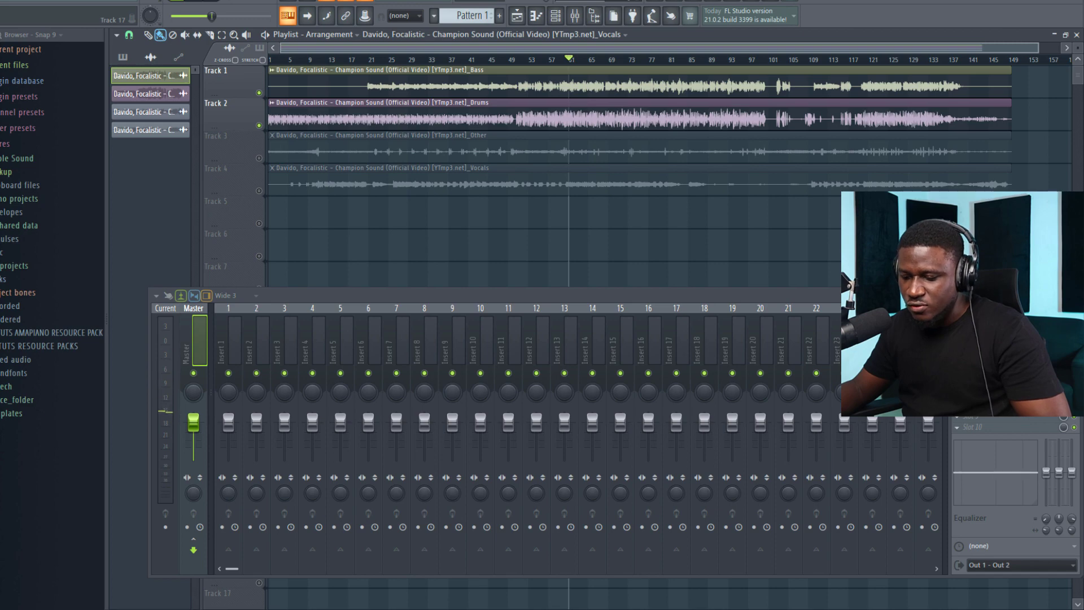
{"action": "key", "text": "alt+Tab"}
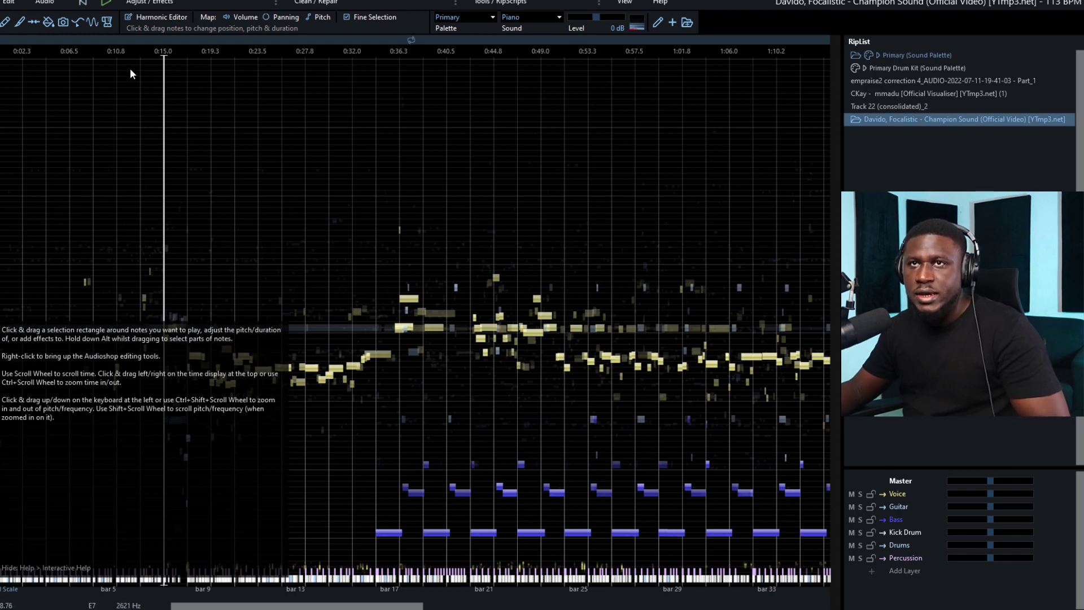
- Open the Export settings from RipX DeepAudio's File menu
{"action": "left_click", "coordinate": [4, 7]}
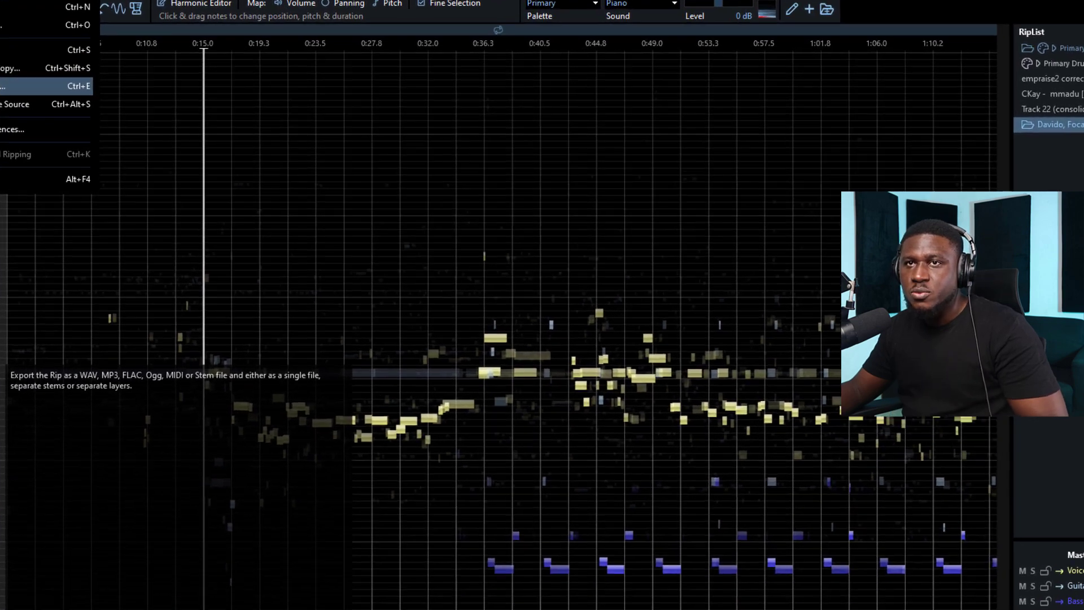
{"action": "left_click", "coordinate": [23, 87]}
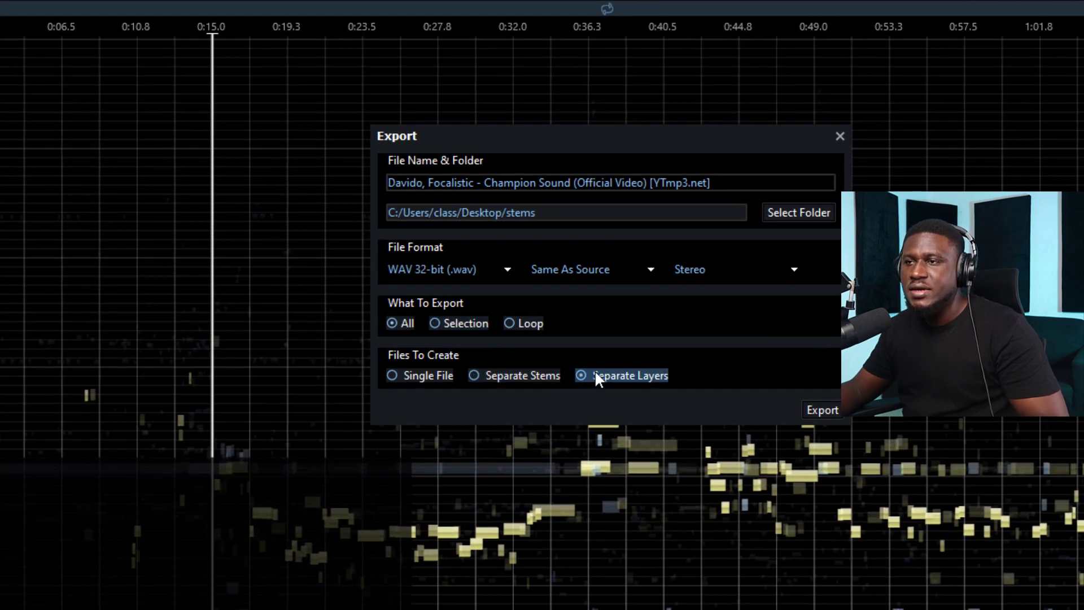